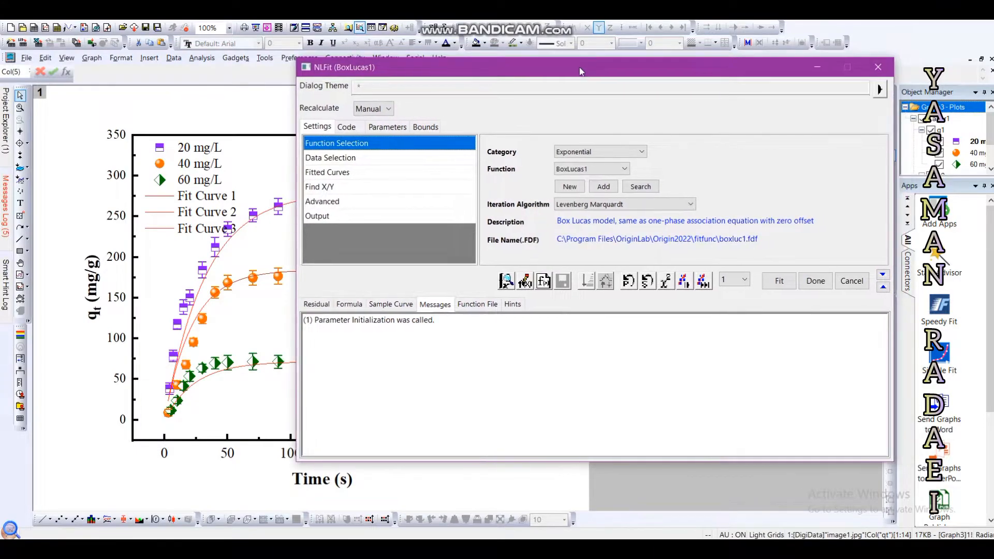
Run a Simplex fit of the BoxLucas1 function on all datasets and complete the nonlinear fit
drag(435, 72, 598, 75)
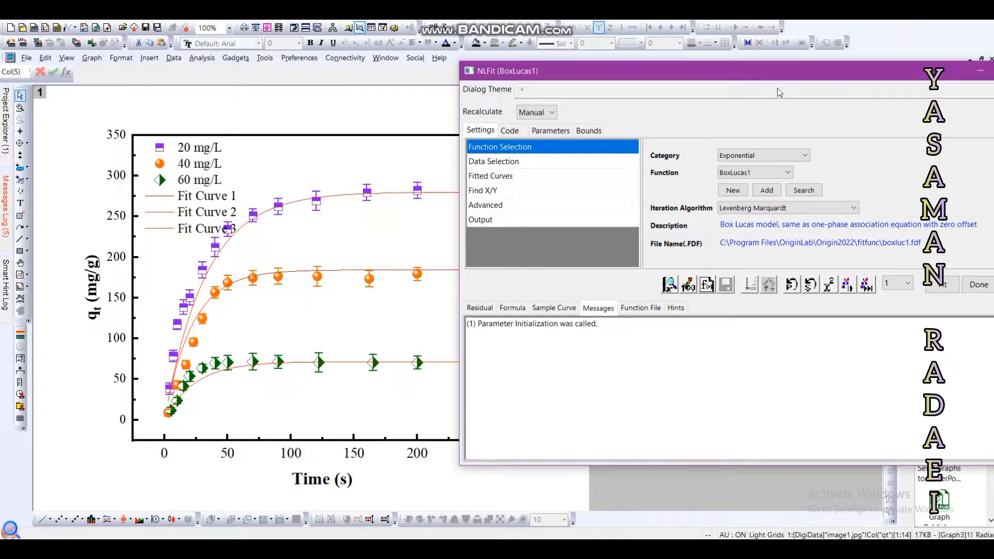
drag(789, 79, 585, 61)
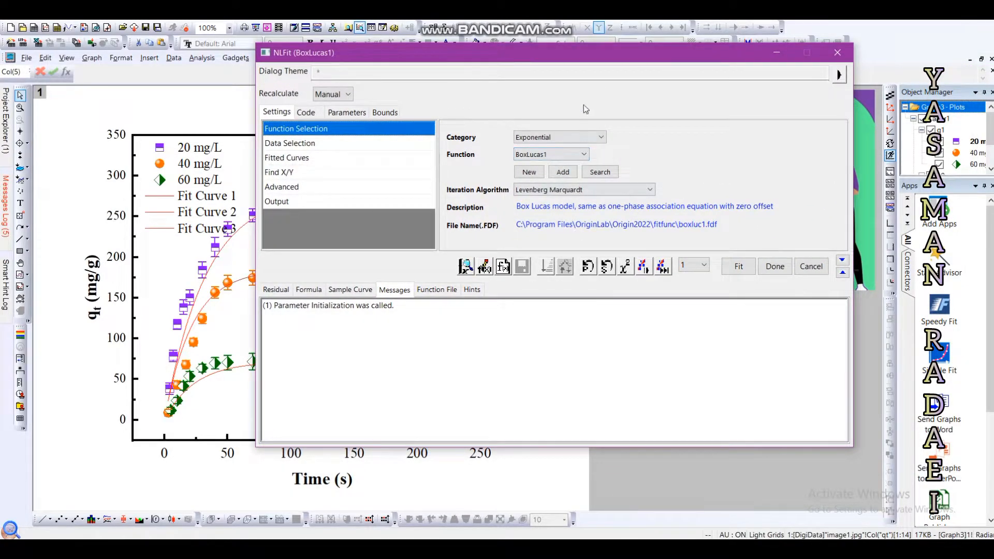
drag(583, 55, 610, 62)
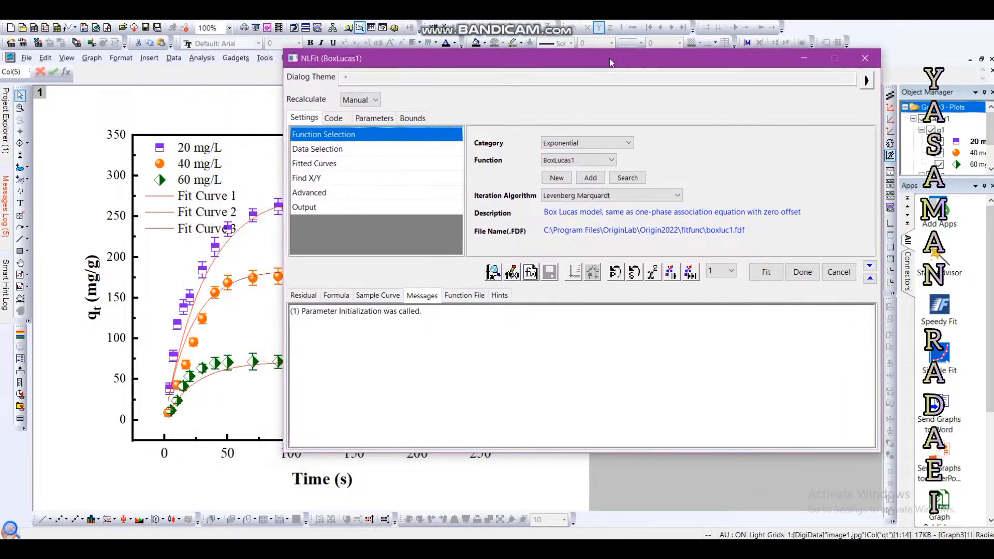
click(724, 271)
click(720, 307)
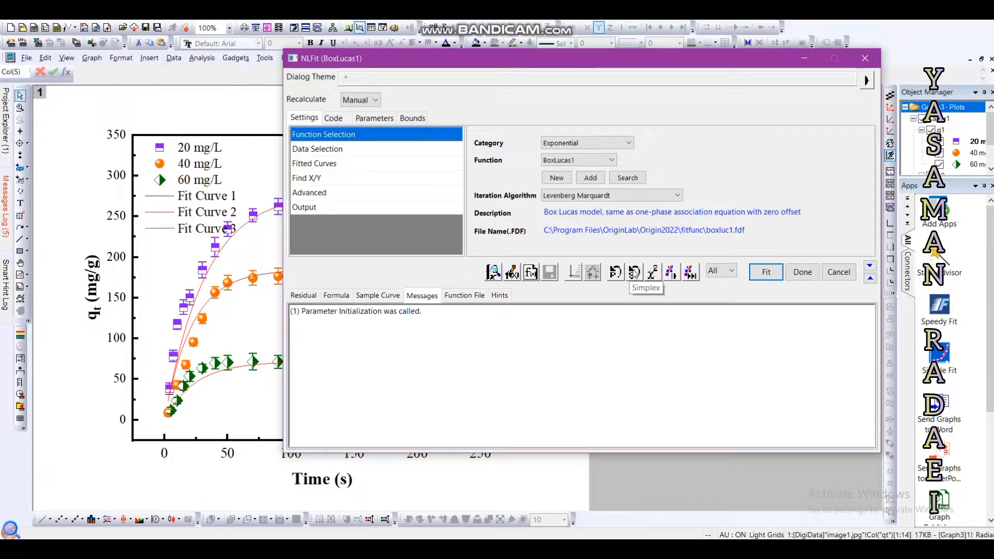
click(633, 273)
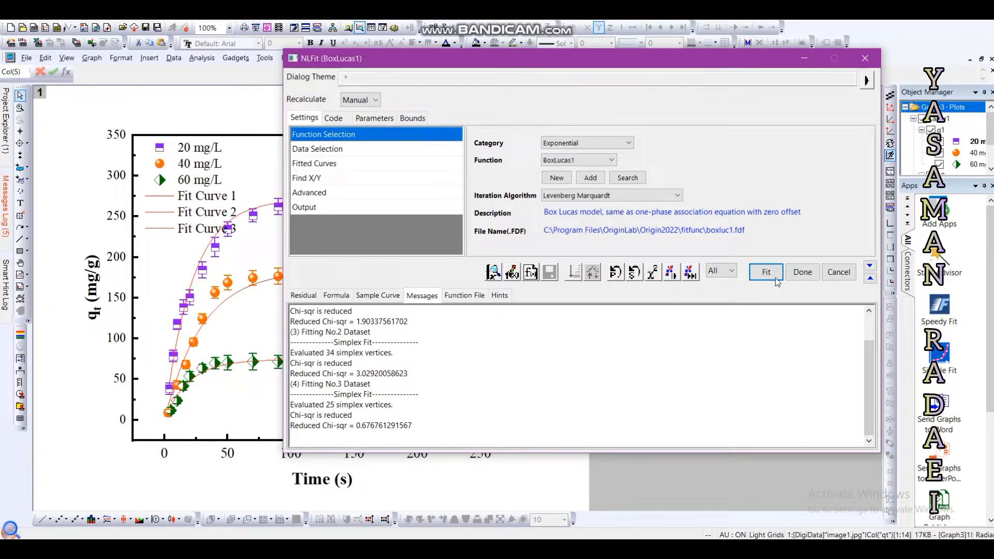
click(775, 279)
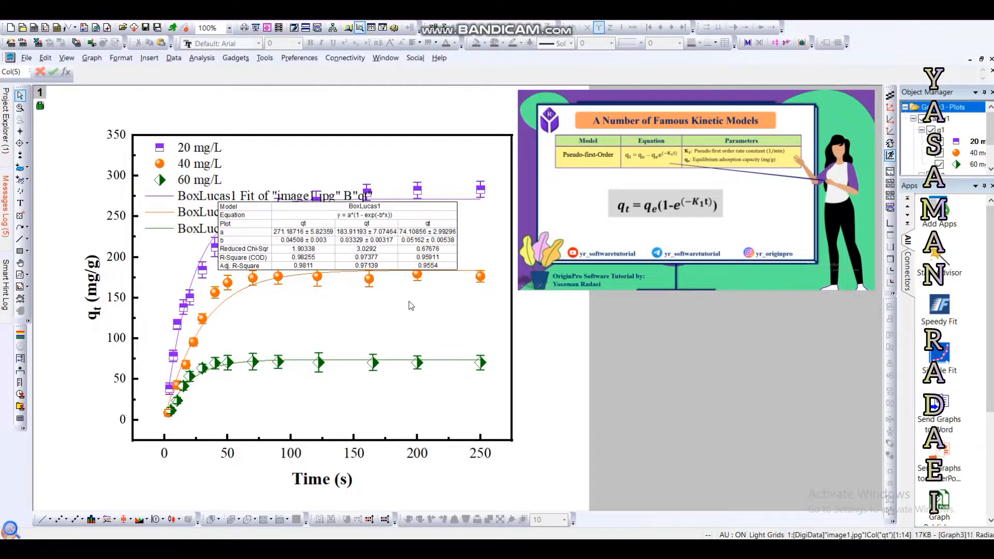
Move the fit results table off the plot to below the kinetic models image, and shift that image upward
drag(348, 240, 654, 347)
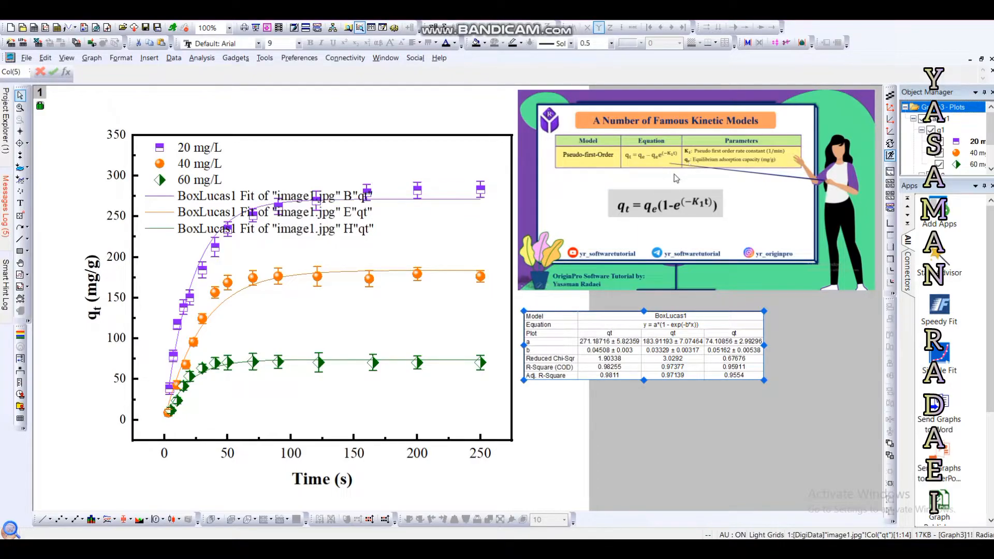
click(666, 186)
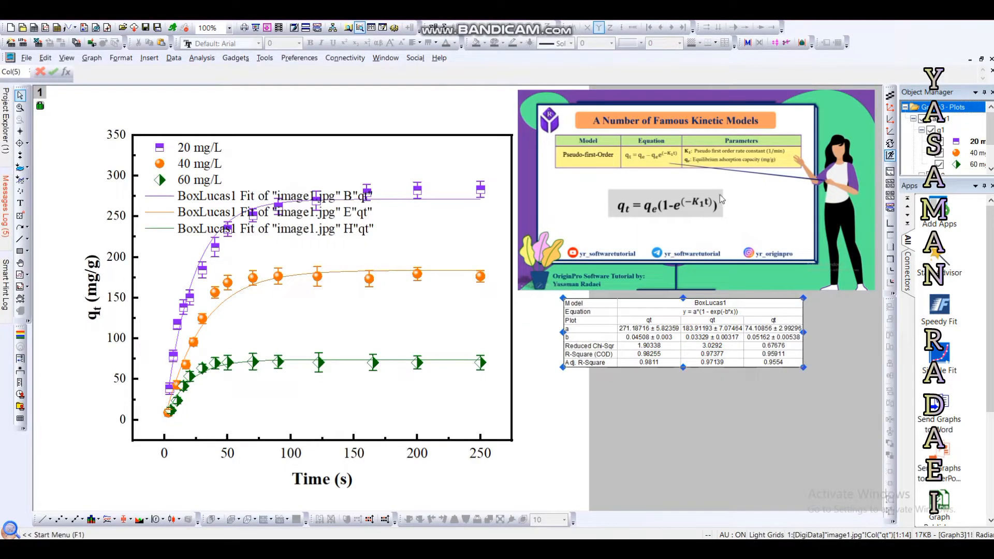
click(697, 196)
drag(717, 224, 716, 168)
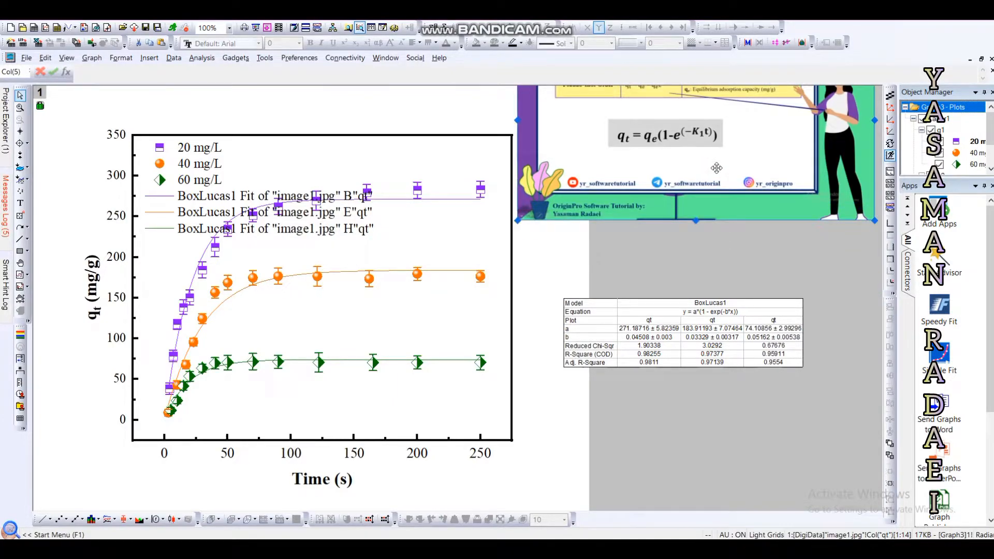
Place the fit results table directly beneath the kinetic models image and enlarge it to roughly the image's width
click(678, 321)
drag(678, 321, 655, 253)
drag(782, 299, 879, 409)
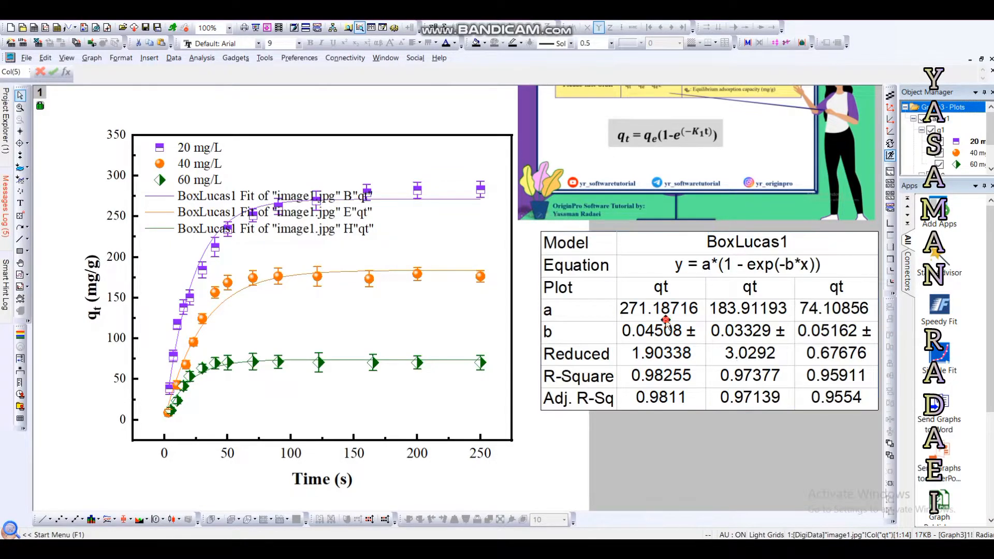
drag(667, 327, 649, 321)
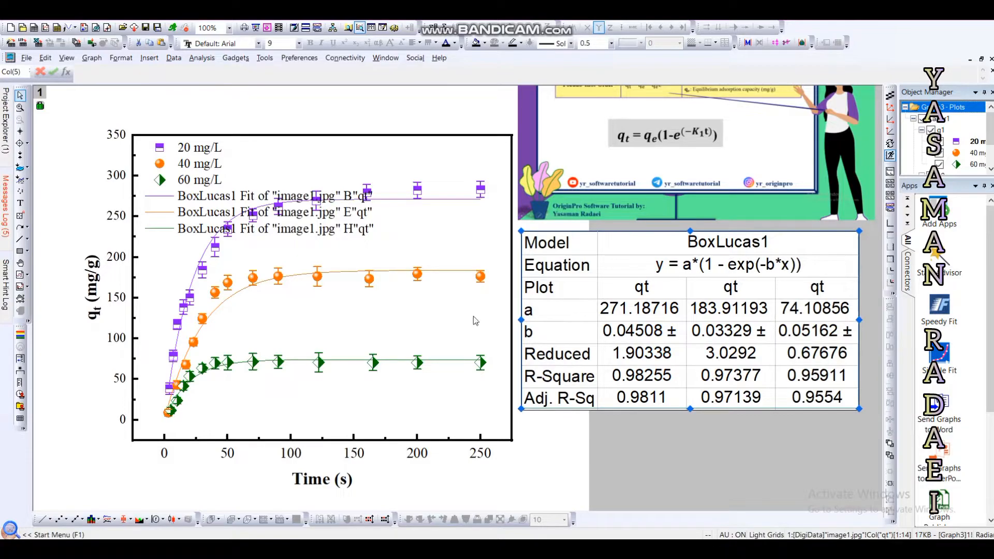
Open the fit results table for editing and replace the model name with "Pseudo-first-order"
double_click(717, 250)
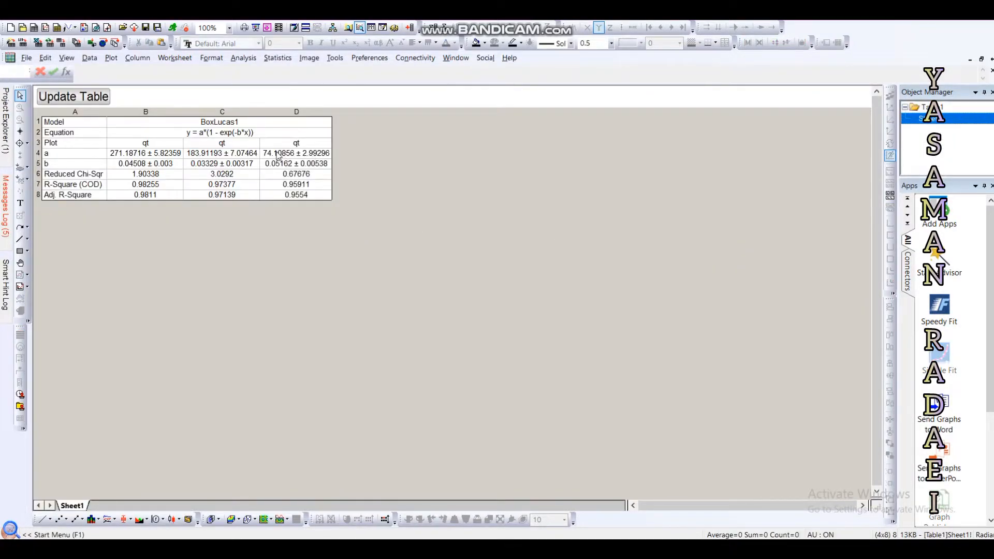
scroll(278, 156, up, 5)
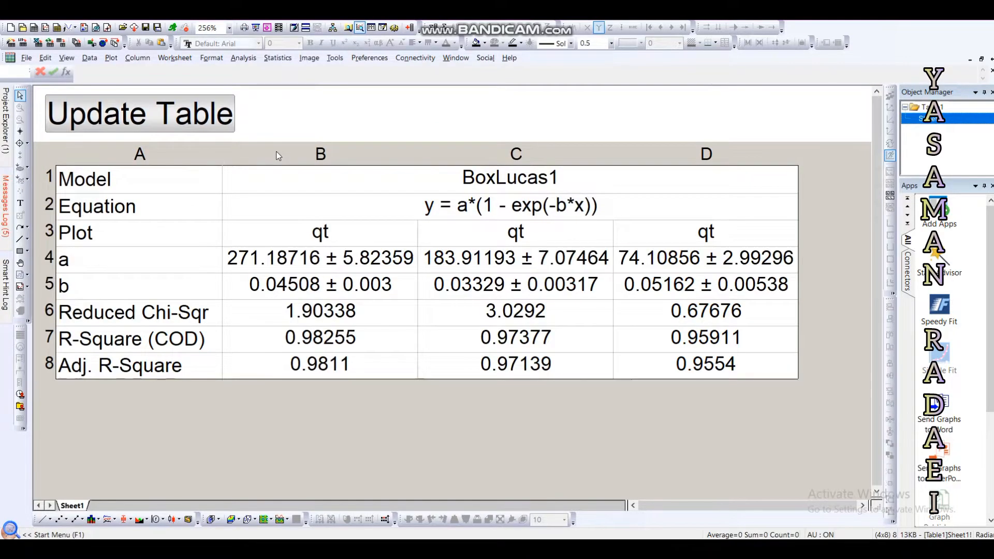
double_click(515, 182)
drag(434, 175, 191, 172)
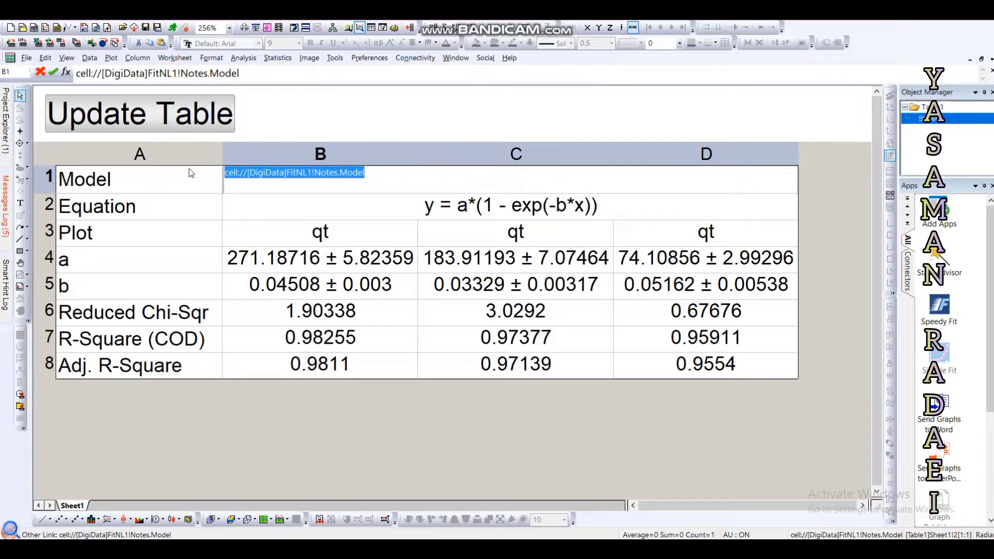
text(Pseud)
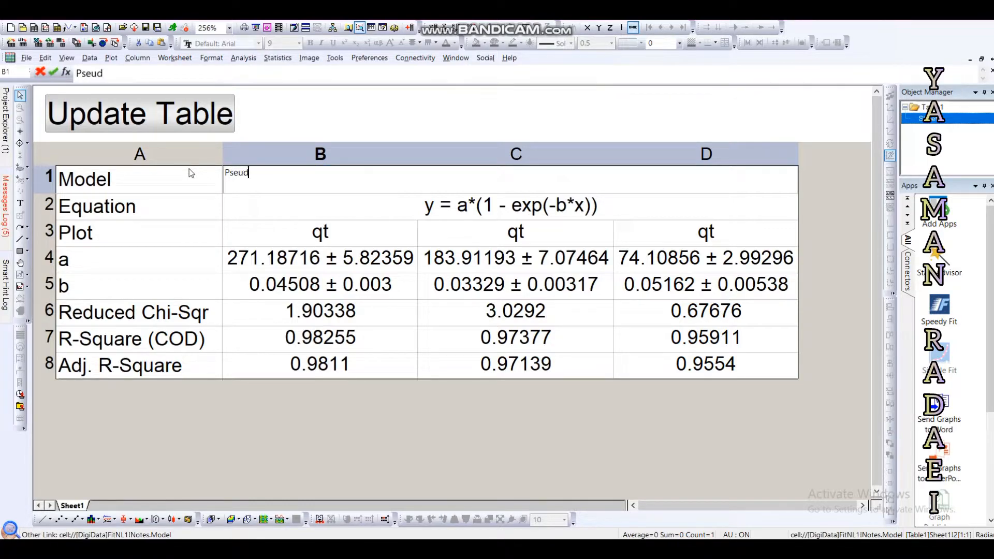
text(o-first-order)
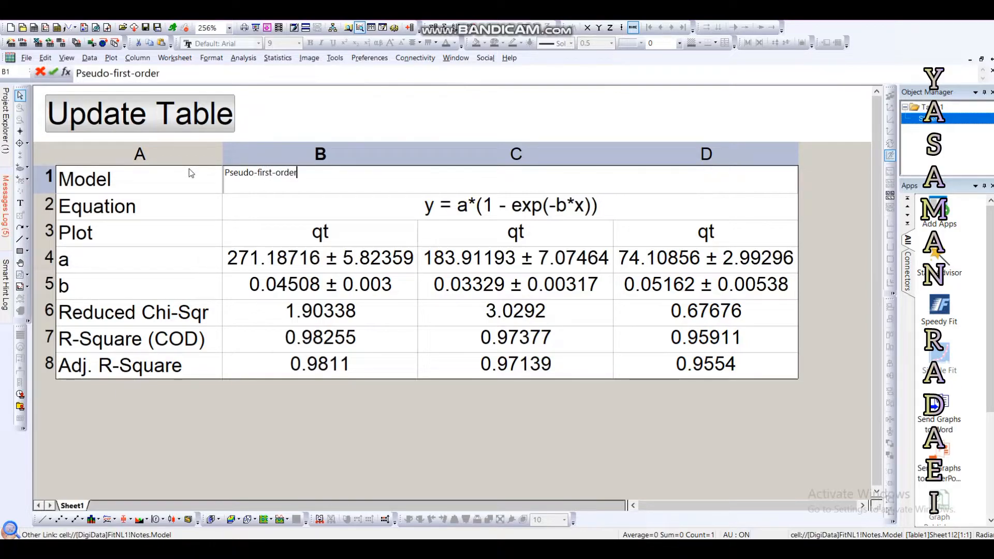
click(464, 216)
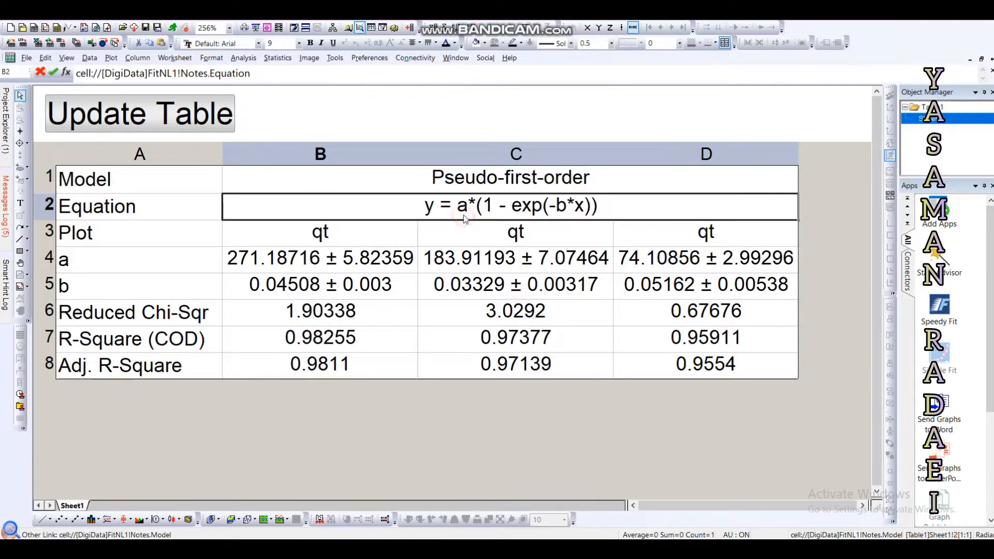
double_click(473, 213)
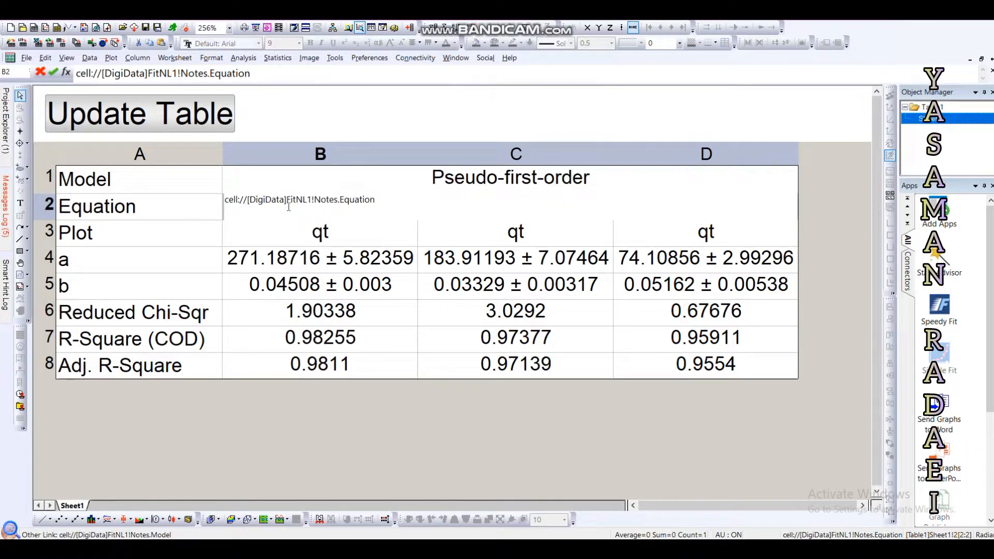
click(378, 206)
click(375, 242)
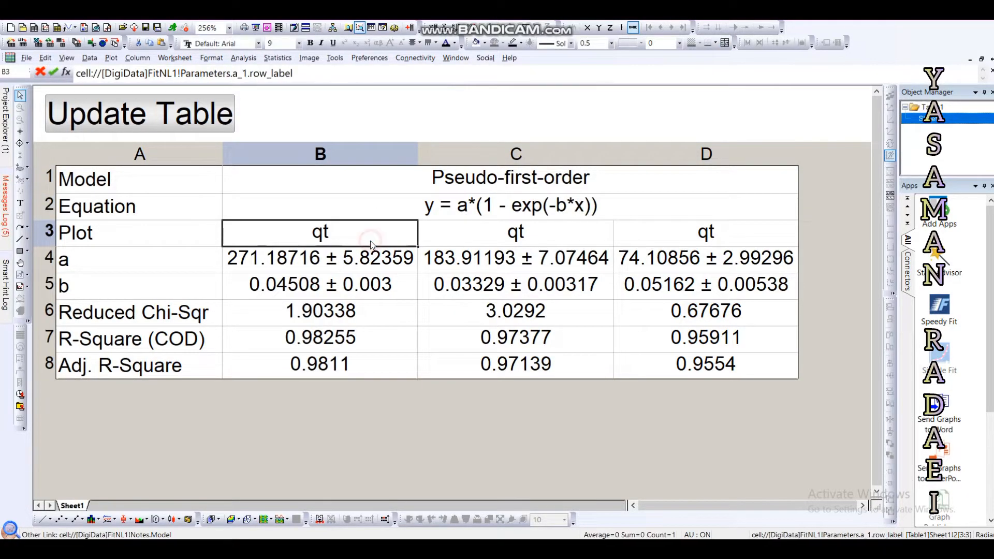
click(138, 244)
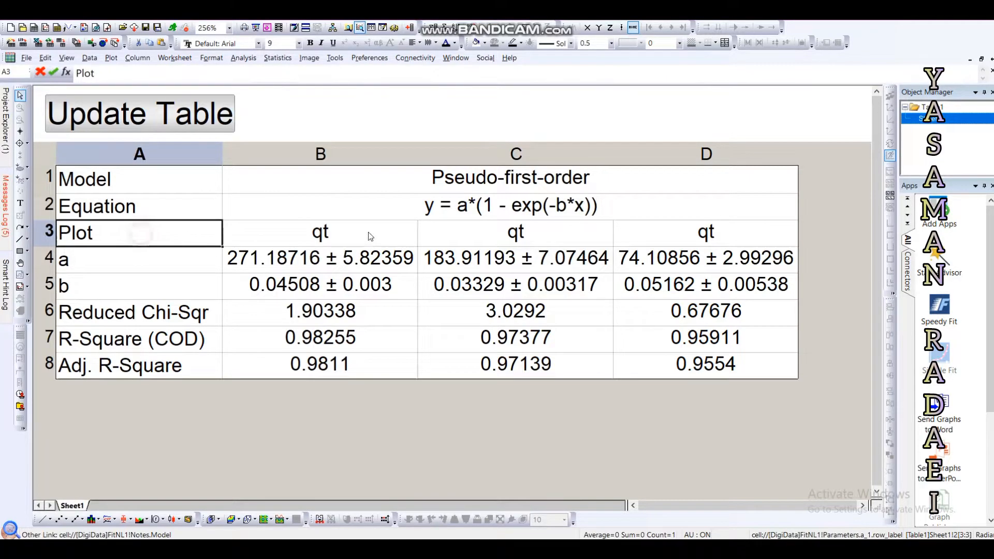
Rename the parameter label "a" in the results table as "qe"
double_click(83, 267)
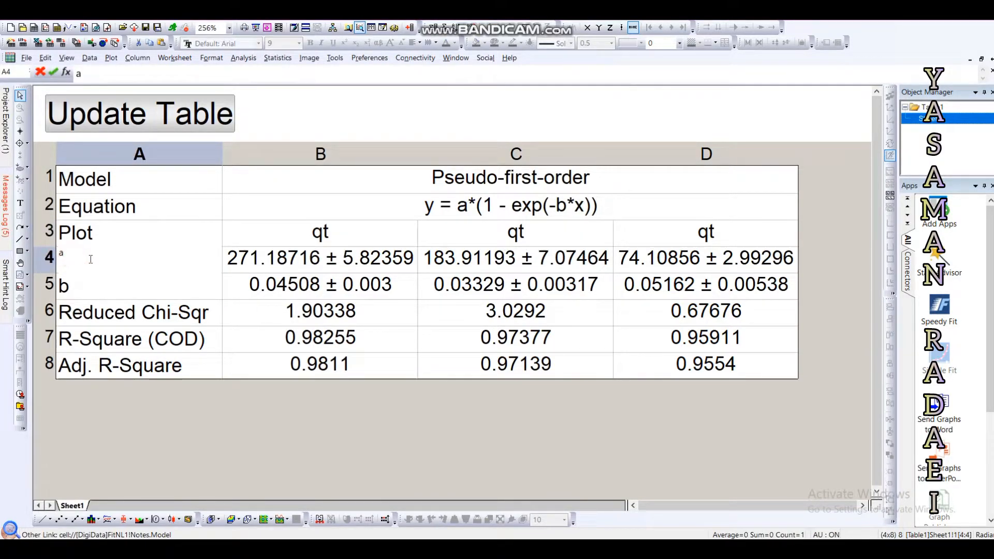
drag(83, 251, 60, 252)
text(qe)
drag(71, 261, 64, 255)
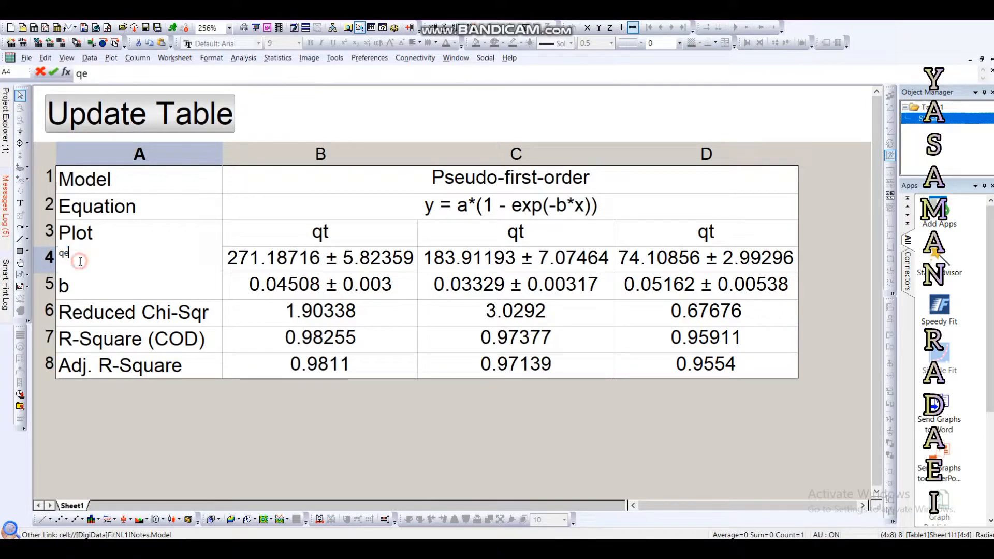
Rename the parameter label "b" in the results table as "K1"
click(83, 291)
double_click(83, 290)
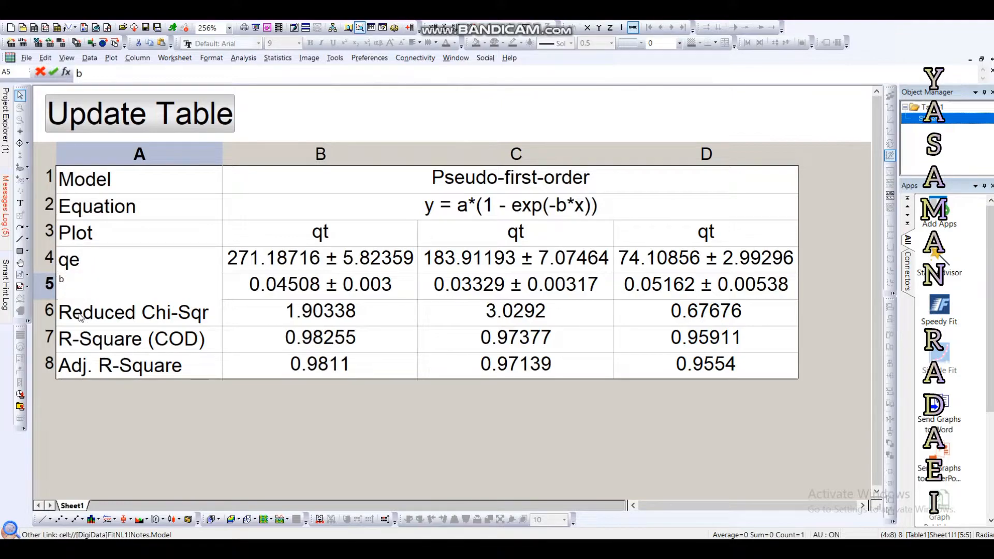
drag(68, 280, 48, 283)
text(k)
key(Return)
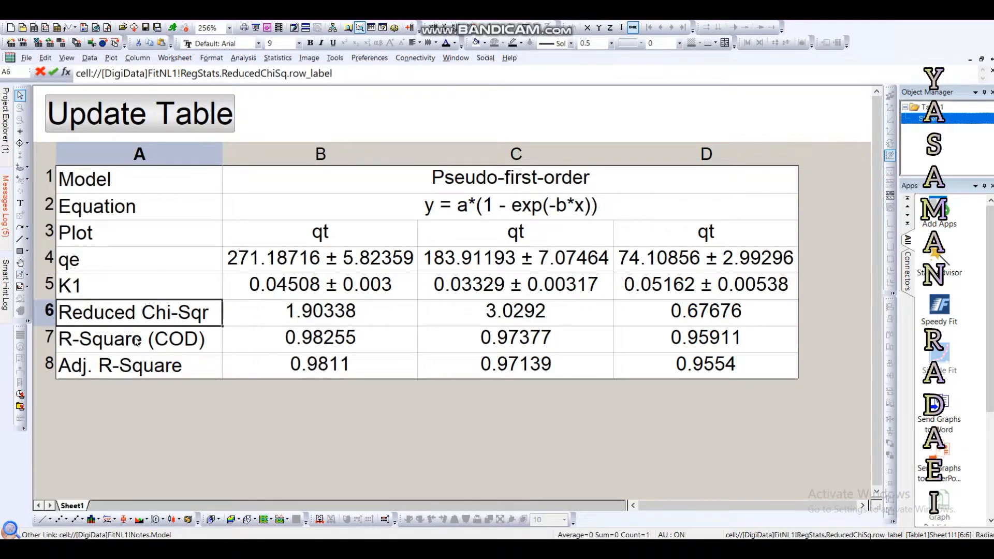
Delete the entire Adj. R-Square row from the results table
click(138, 340)
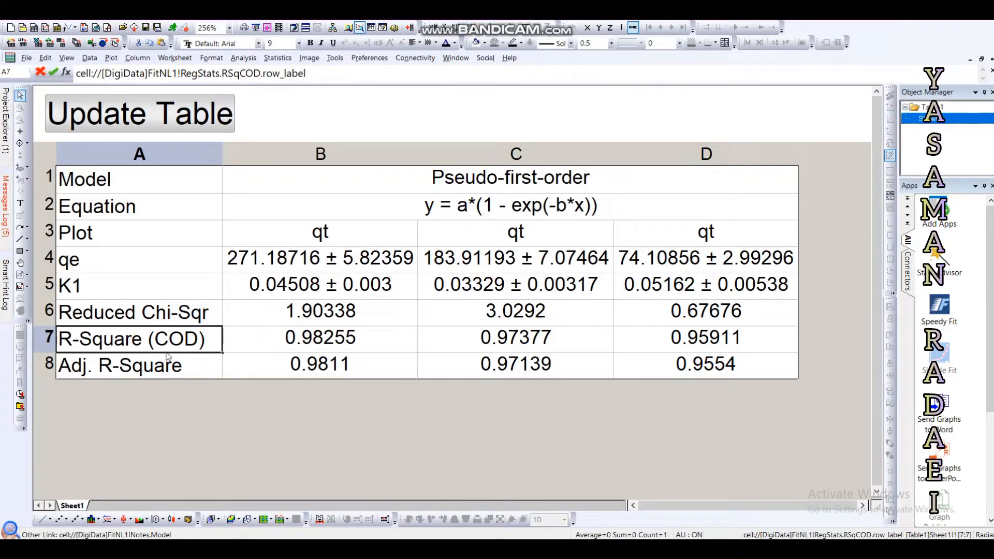
drag(102, 374, 440, 366)
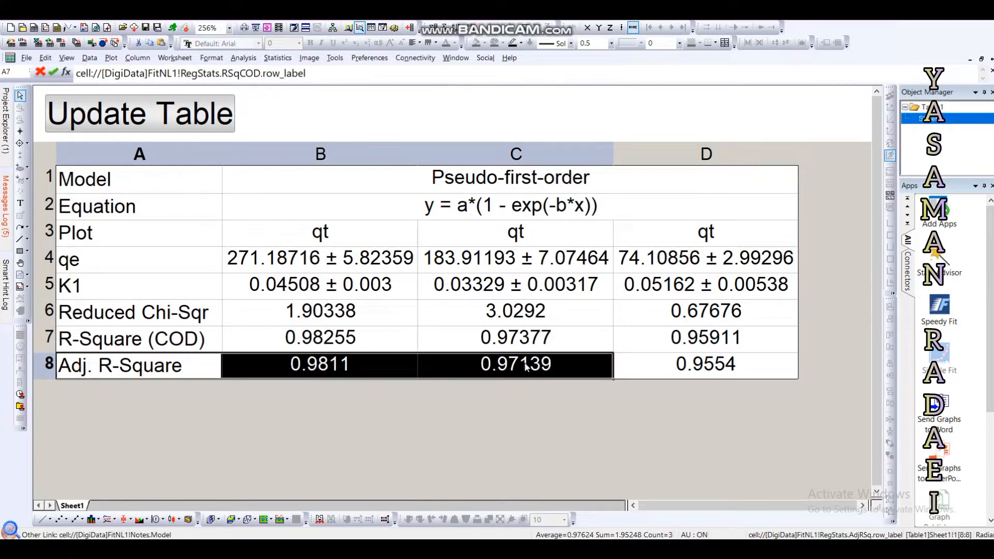
drag(525, 366, 647, 369)
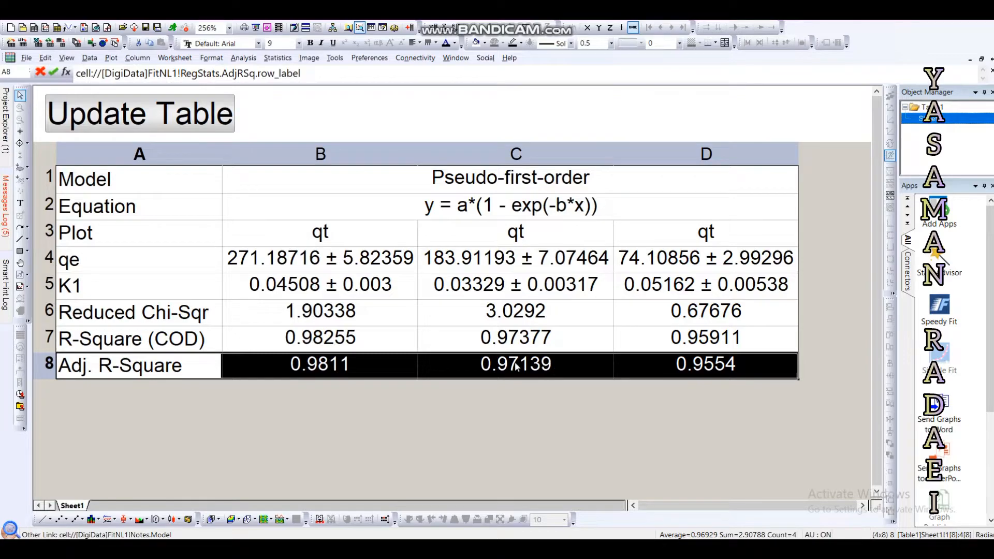
right_click(355, 370)
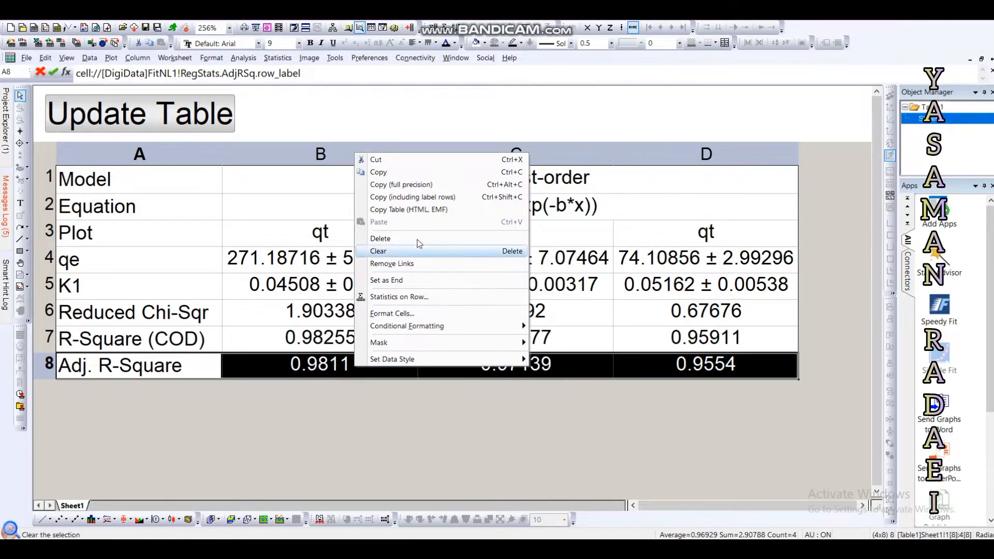
click(372, 236)
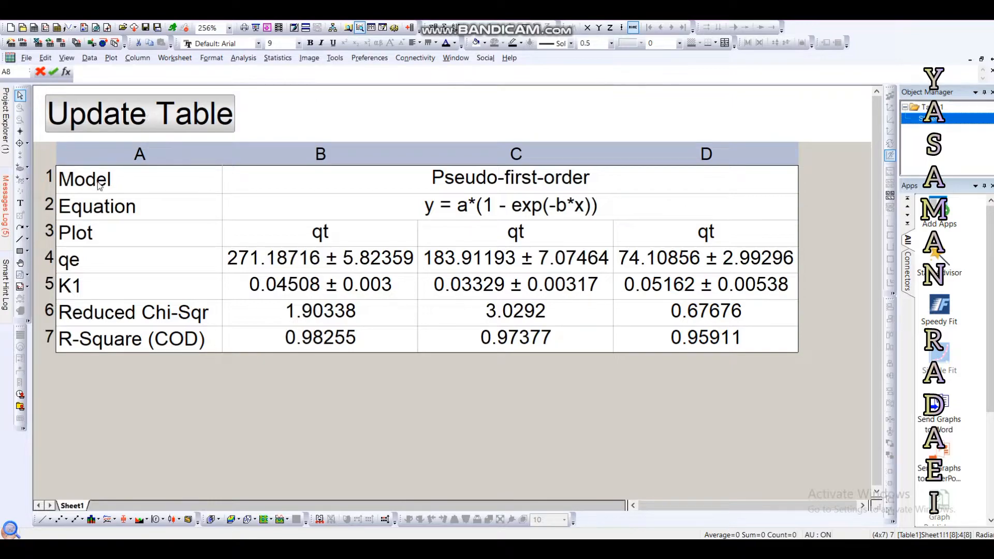
Set the font of all cells in the results table to Times New Roman
drag(99, 185, 712, 350)
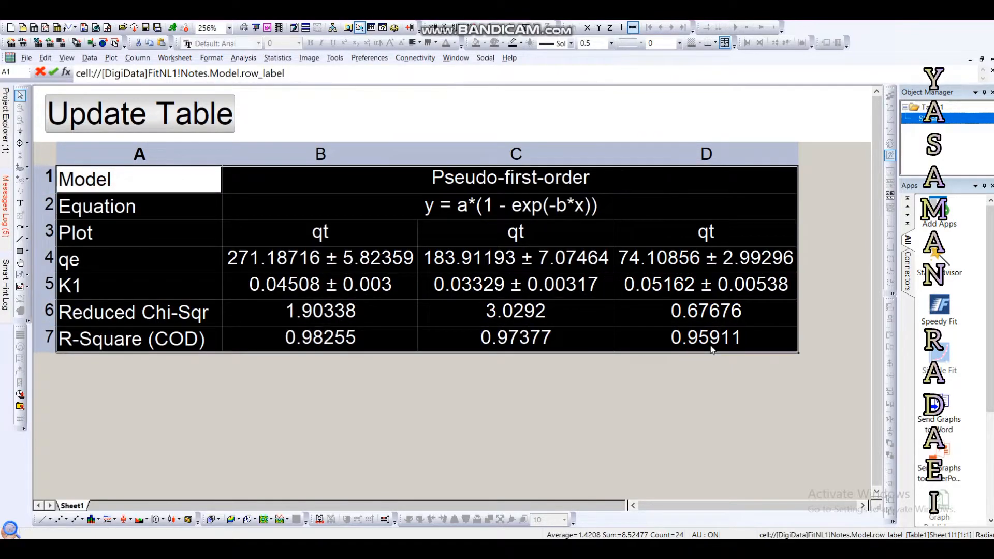
click(258, 43)
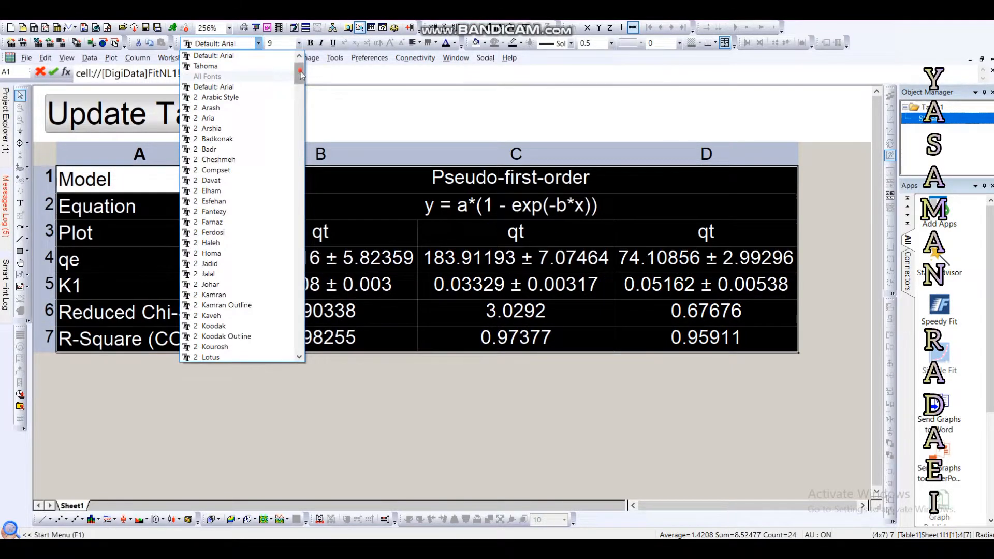
drag(300, 75, 302, 66)
click(260, 66)
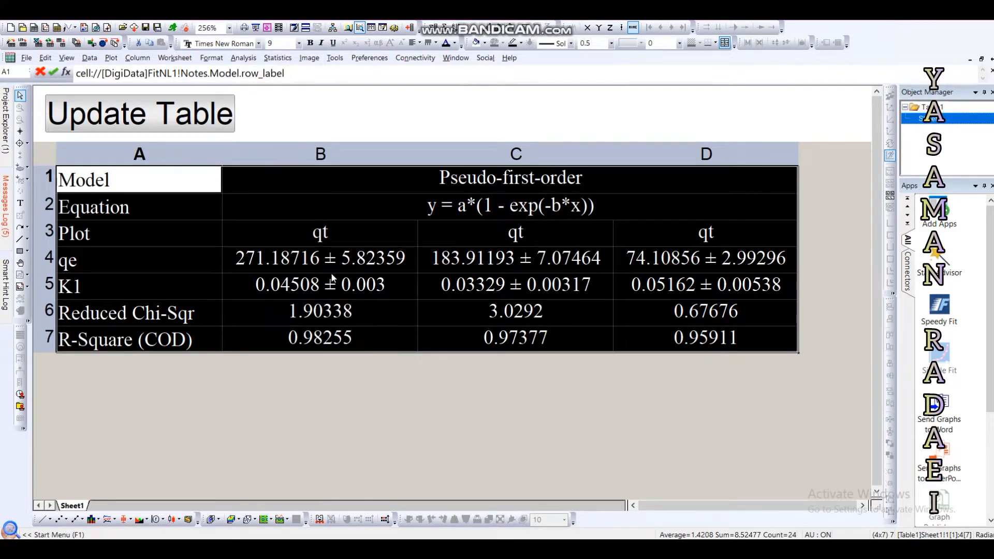
Fill the qe label cell in the results table with a light orange from the Fire palette
click(87, 268)
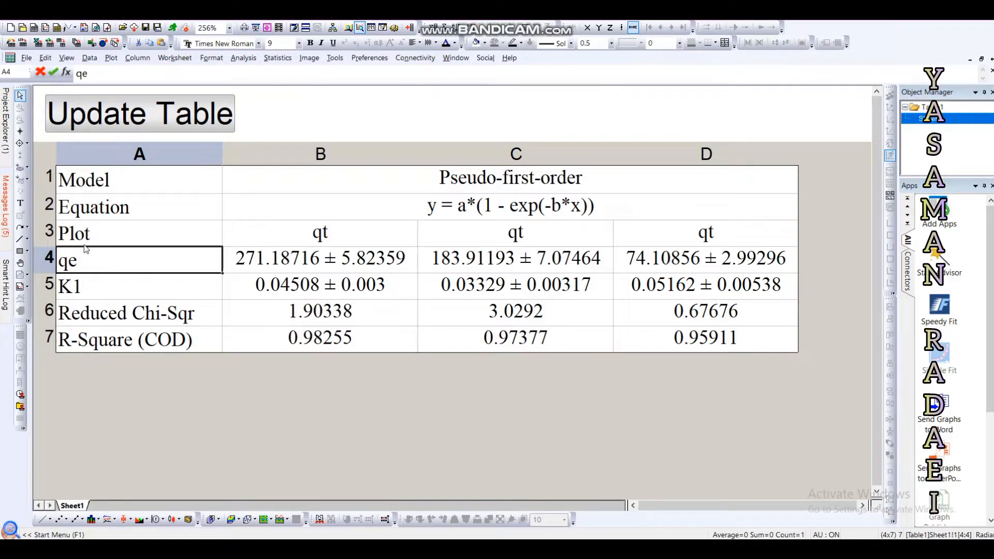
mouse_move(80, 262)
mouse_down()
mouse_move(83, 276)
mouse_move(88, 266)
mouse_up()
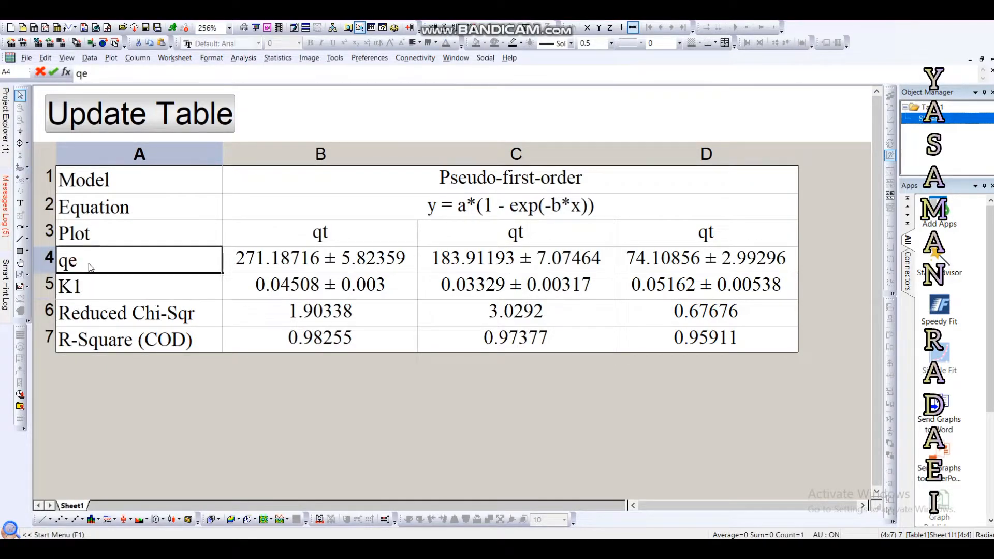
click(483, 45)
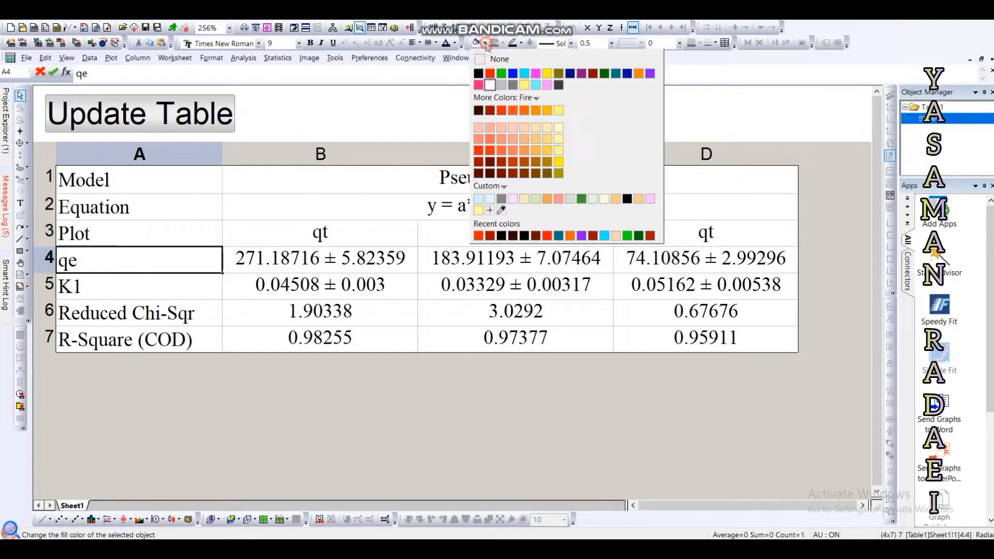
click(519, 129)
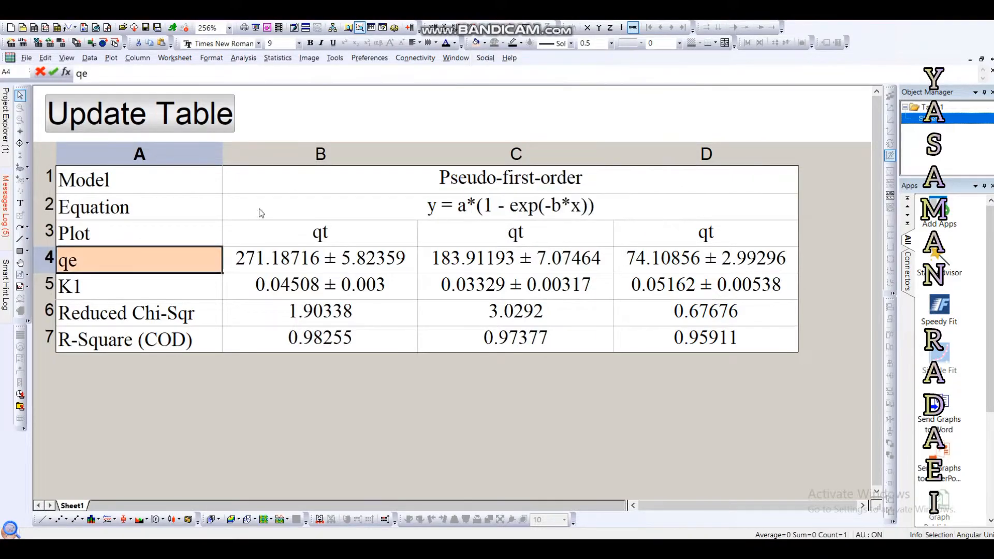
Fill the K1 label cell with a light yellow-green from the Viridis palette
click(135, 284)
click(483, 45)
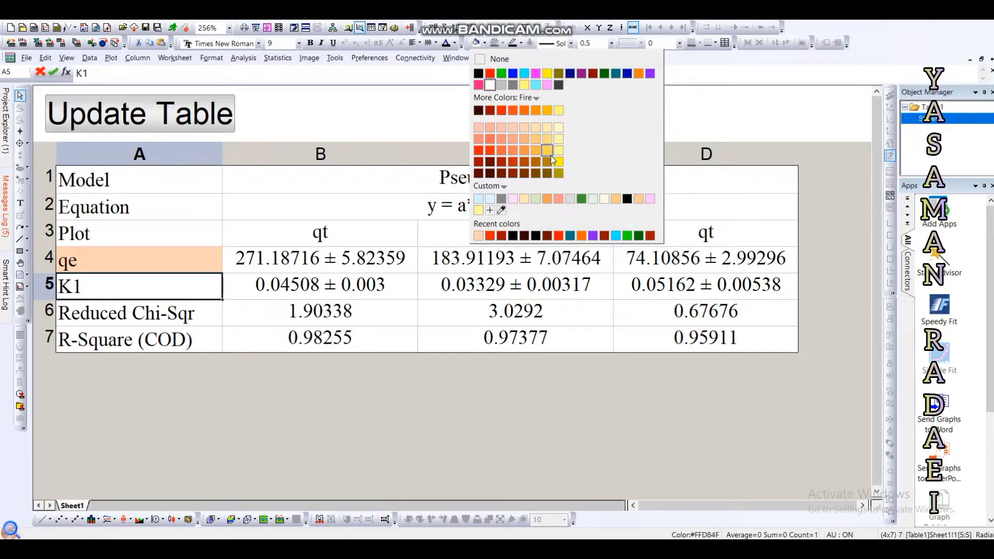
click(507, 104)
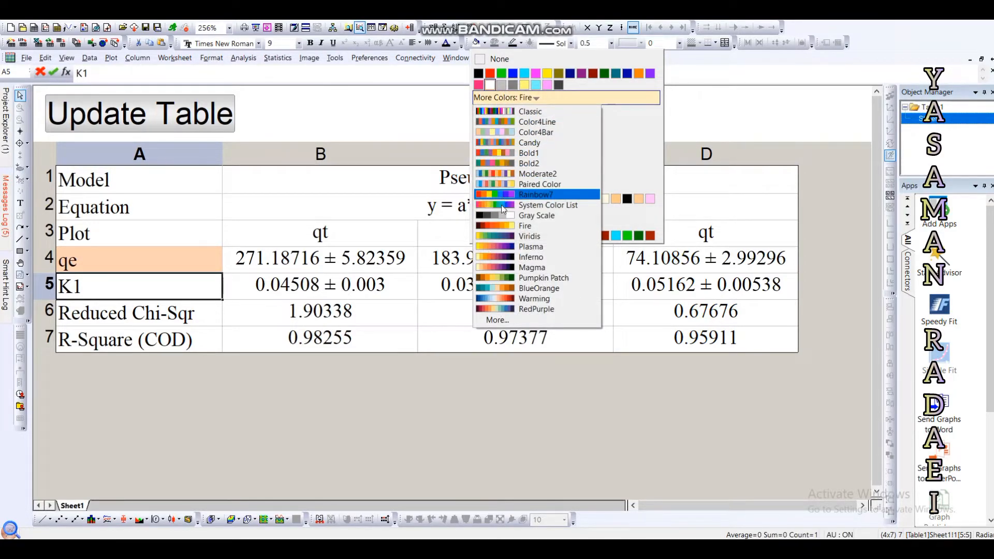
click(502, 238)
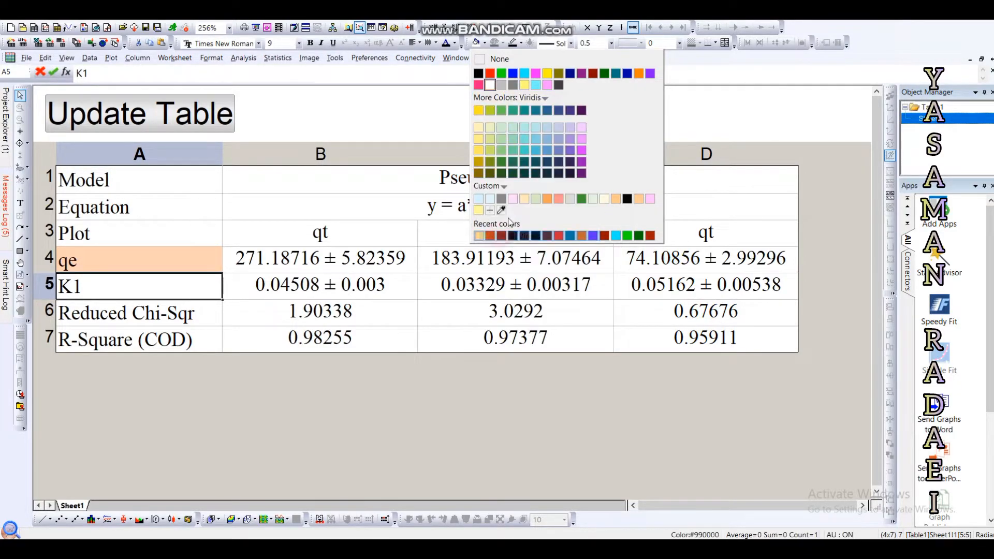
click(492, 140)
click(274, 239)
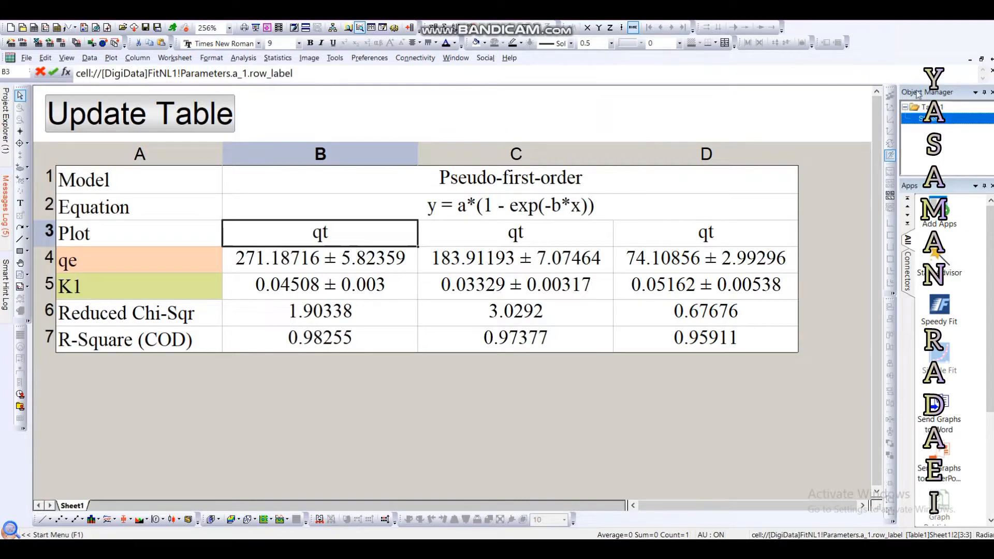
Close the table editing window, then shrink the results table on the graph page and place it beside the plot, below the equation image
click(981, 59)
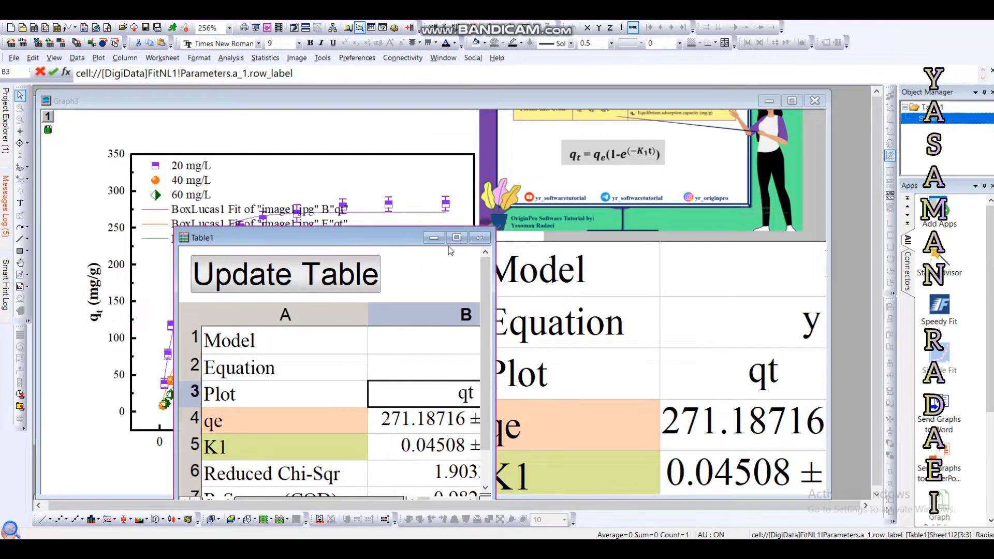
click(480, 237)
click(634, 315)
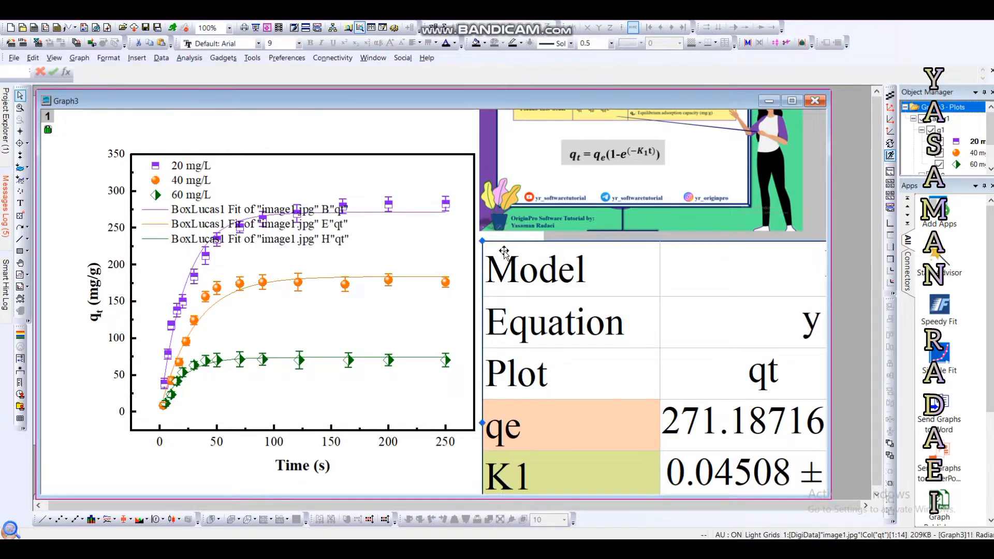
drag(482, 240, 665, 344)
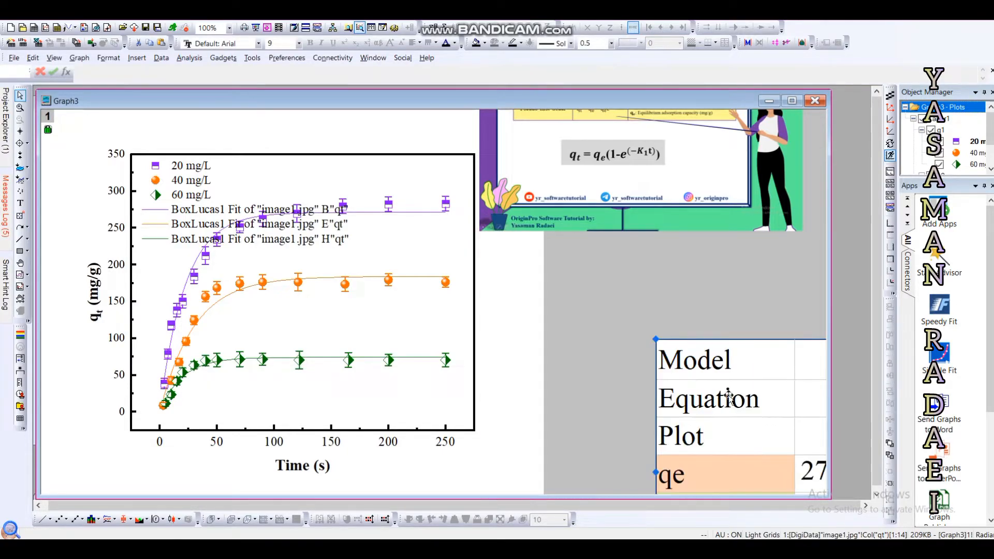
drag(757, 411, 482, 234)
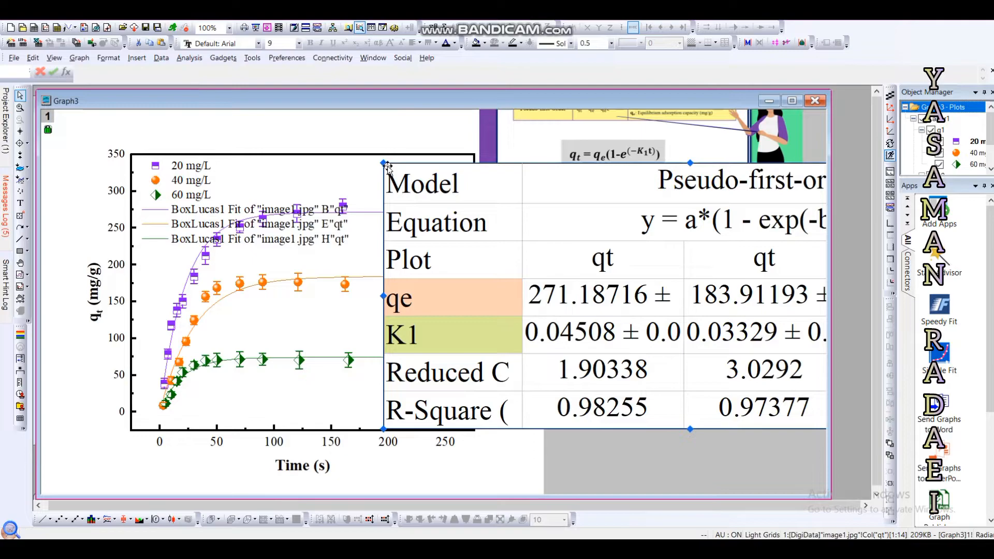
drag(384, 163, 672, 300)
drag(766, 383, 634, 307)
click(615, 418)
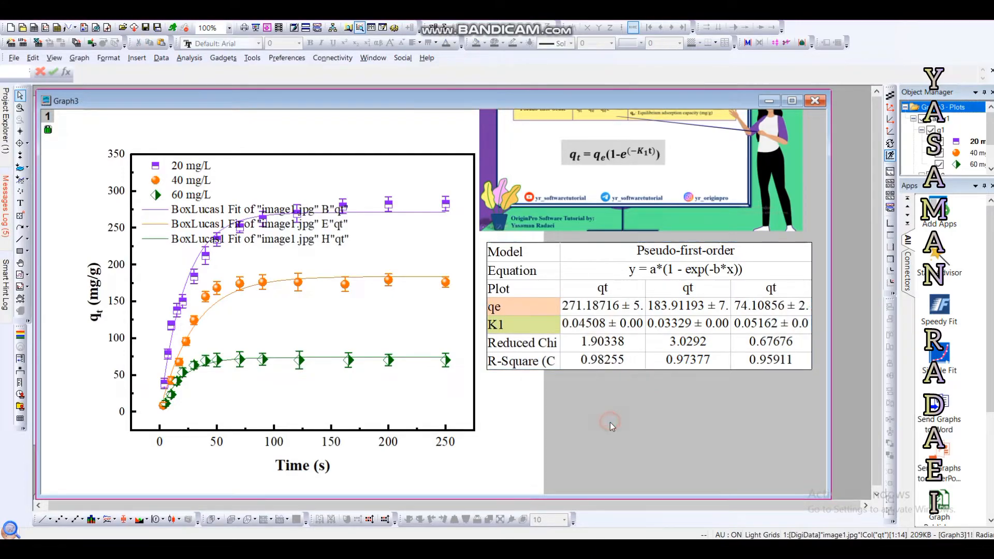
Open the legend's text properties and delete the entries for fit curves 8 and 9
click(239, 216)
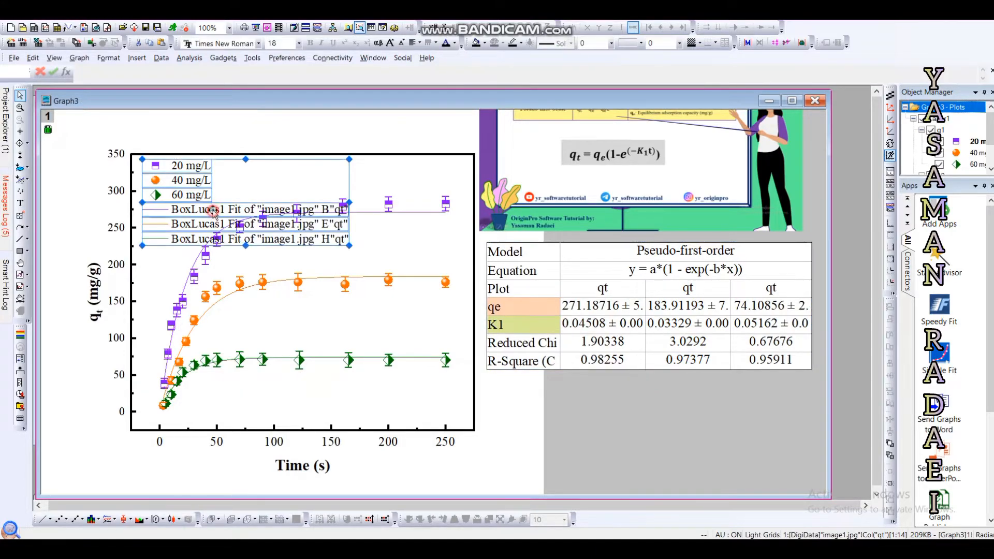
right_click(213, 211)
click(254, 417)
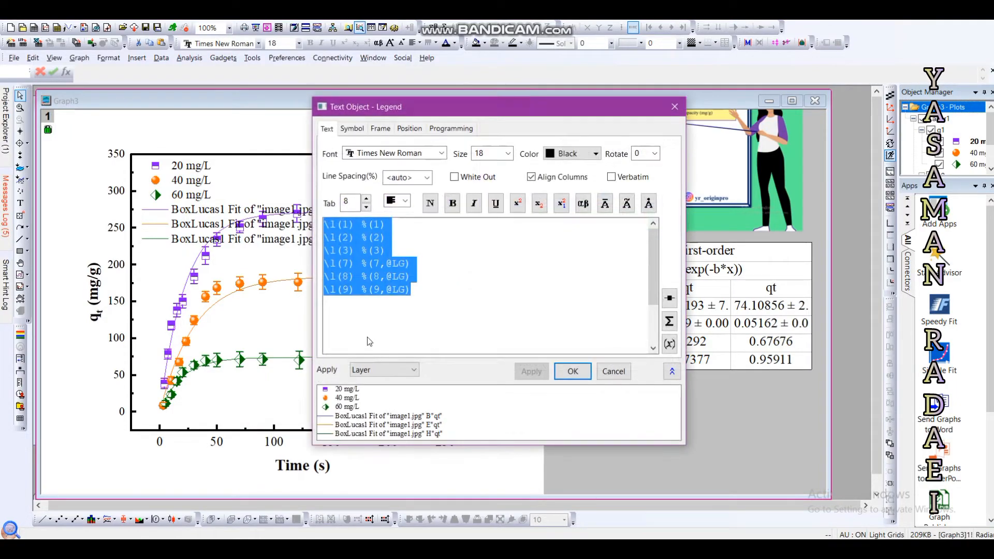
click(414, 290)
drag(414, 291, 325, 277)
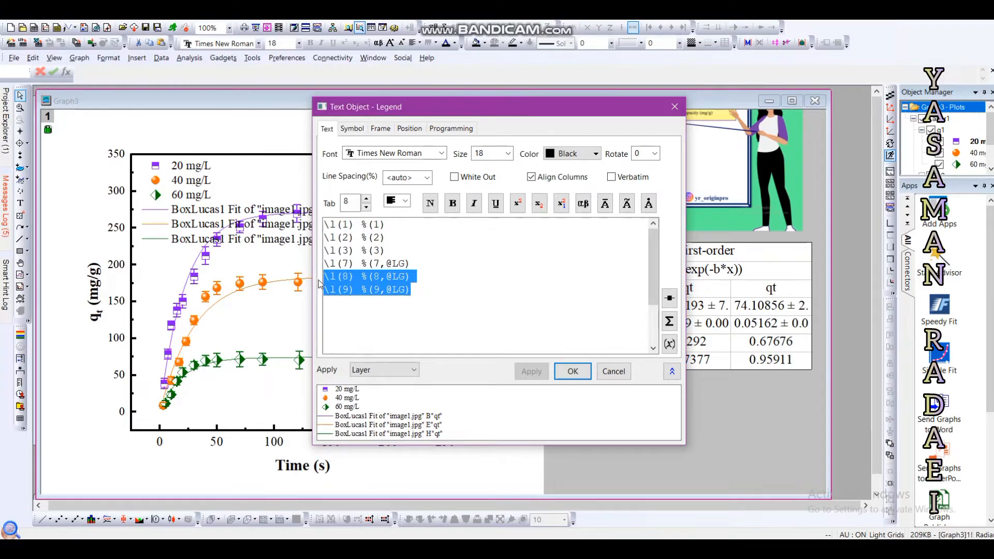
key(BackSpace)
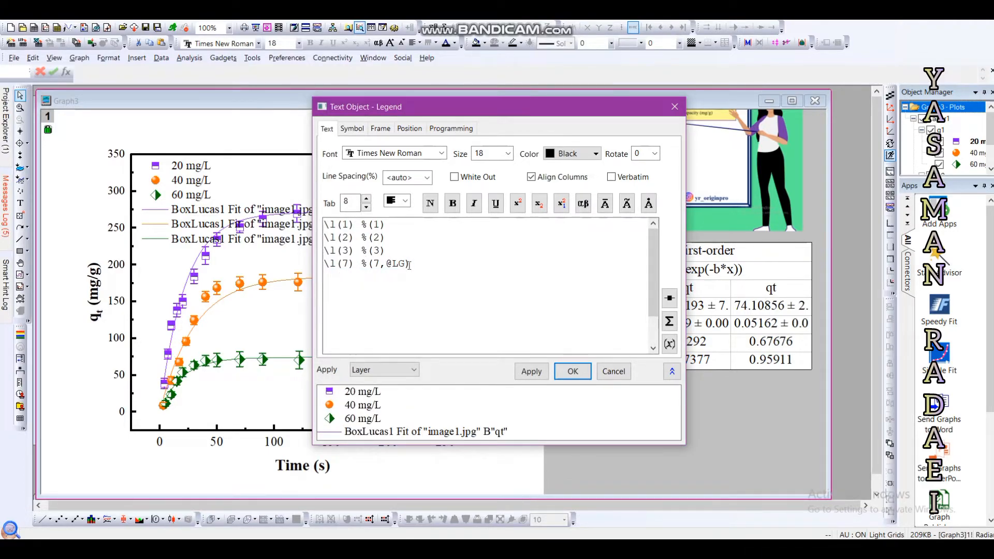
Replace the text after the % sign in the remaining fit curve's legend entry with "Pseudo-first-order" and apply it
drag(410, 265, 372, 264)
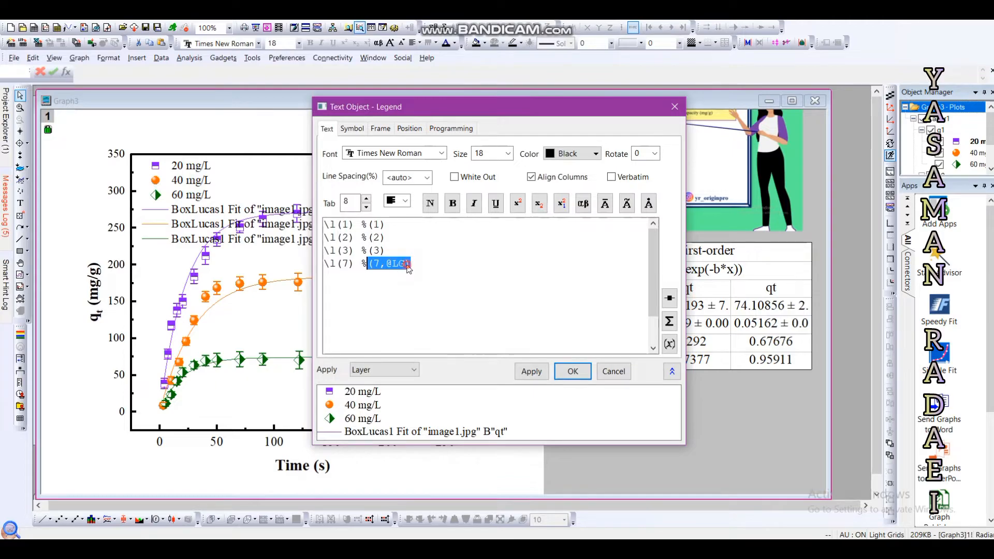
drag(410, 264, 373, 267)
key(Delete)
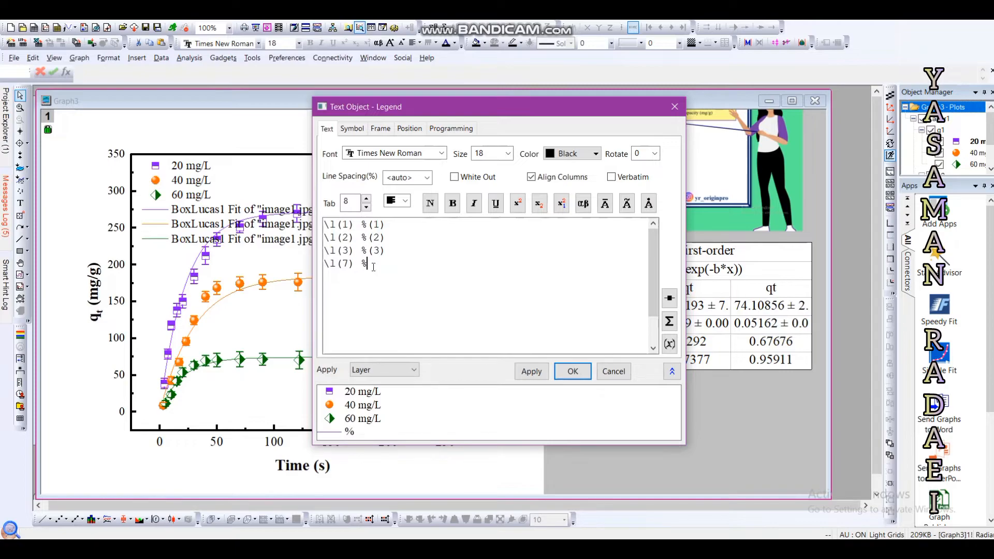
text(F)
text(seudo-first-)
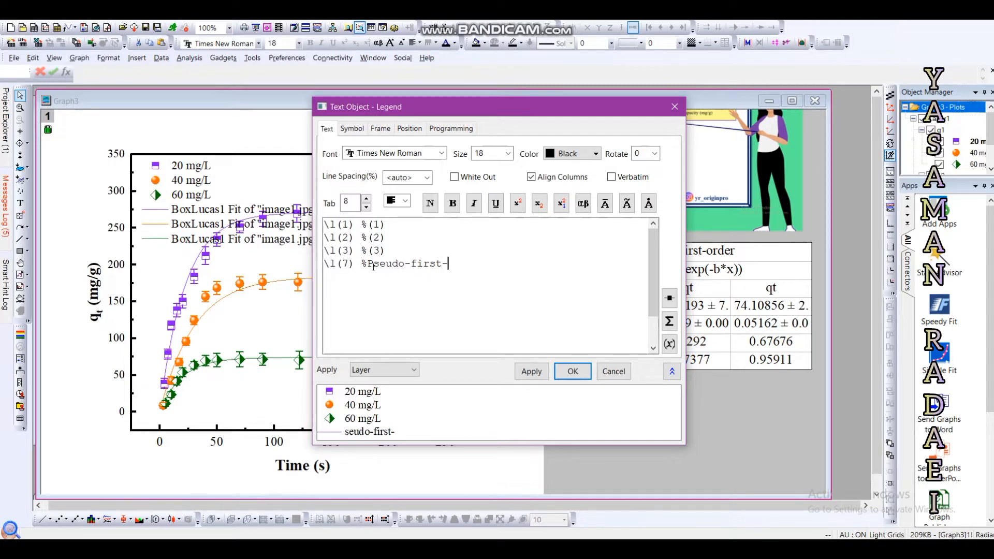
text(order)
click(573, 371)
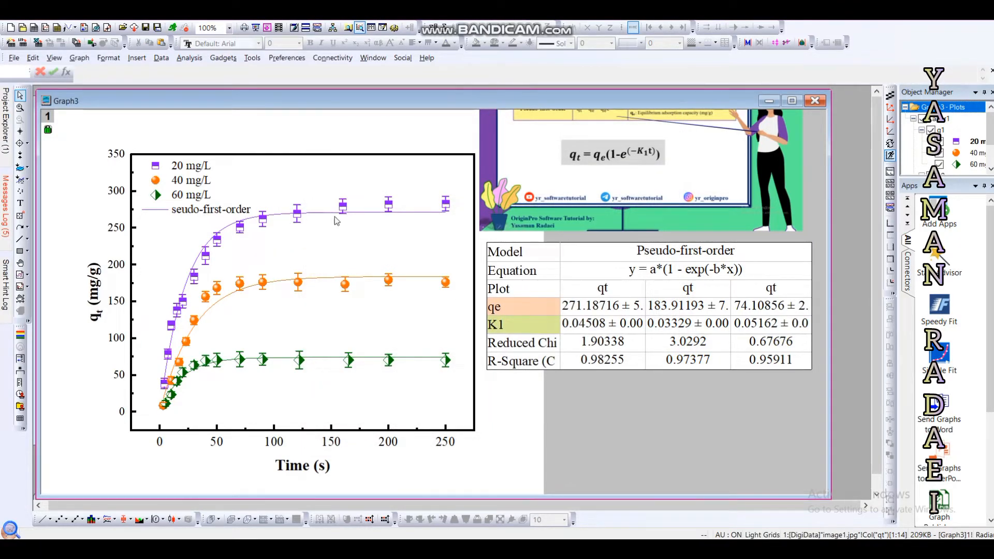
Set the fit curves' line width to 2 and their line style to Short Dash
click(327, 213)
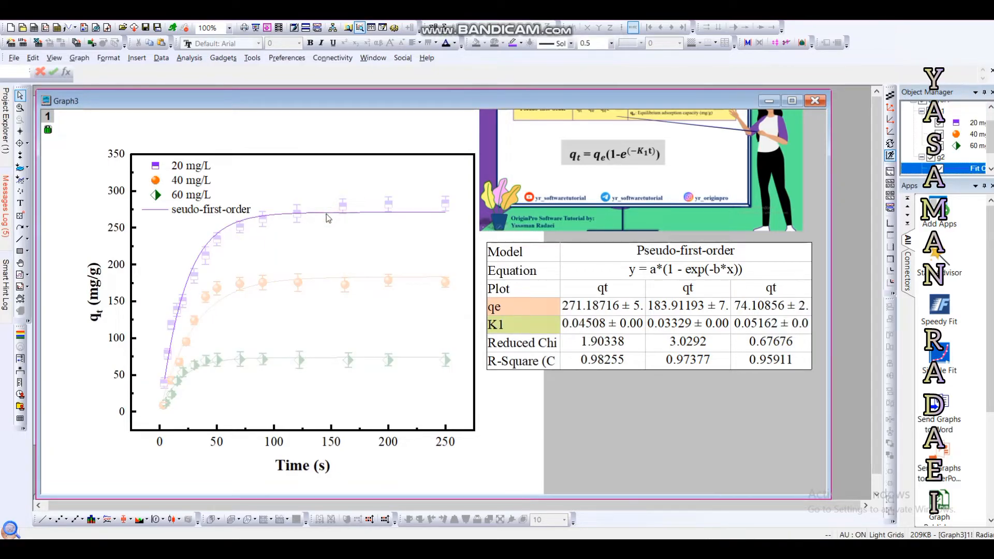
double_click(327, 227)
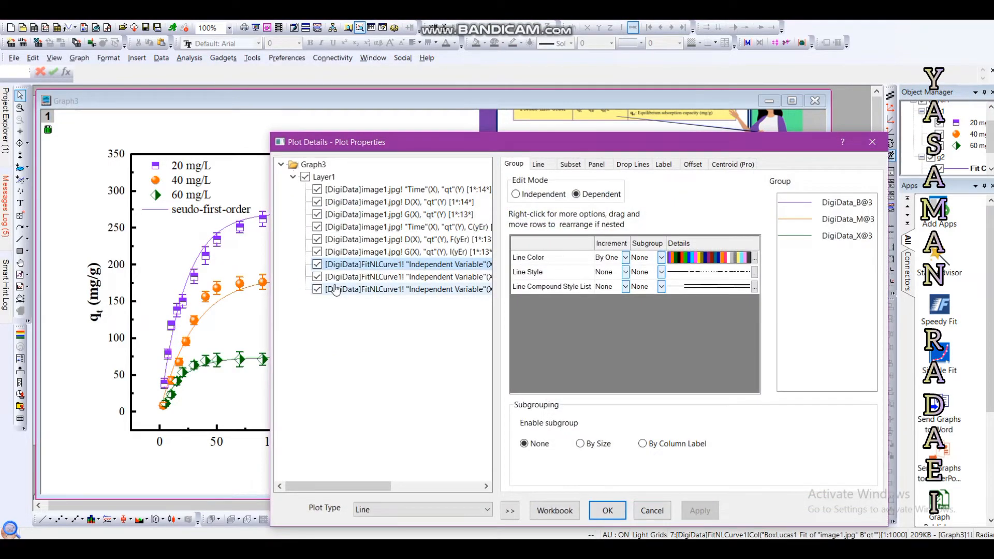
click(541, 165)
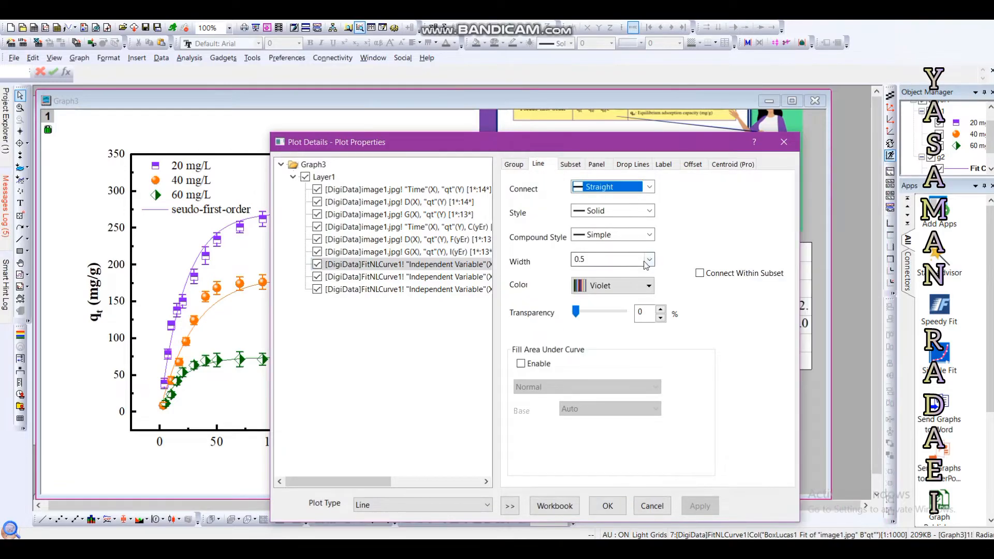
click(648, 260)
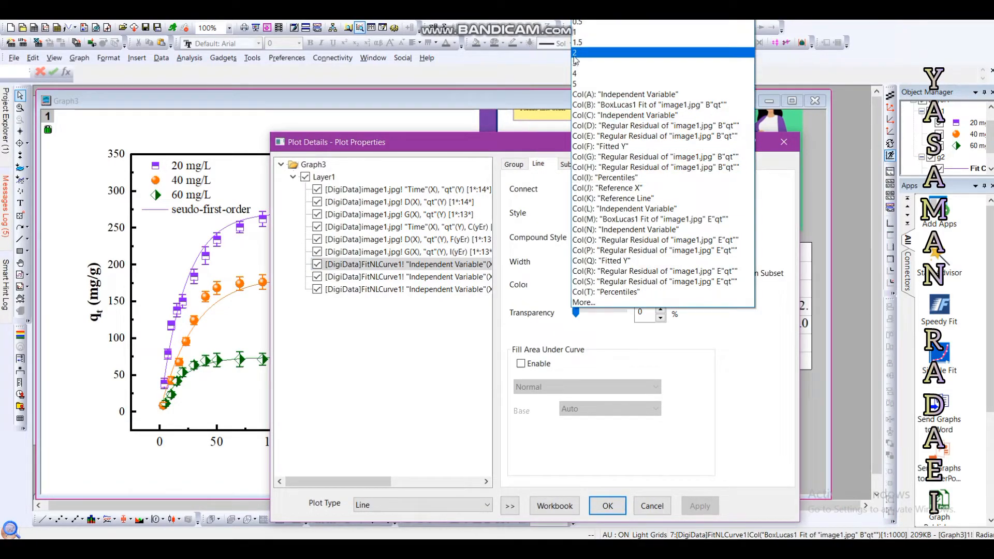
click(581, 54)
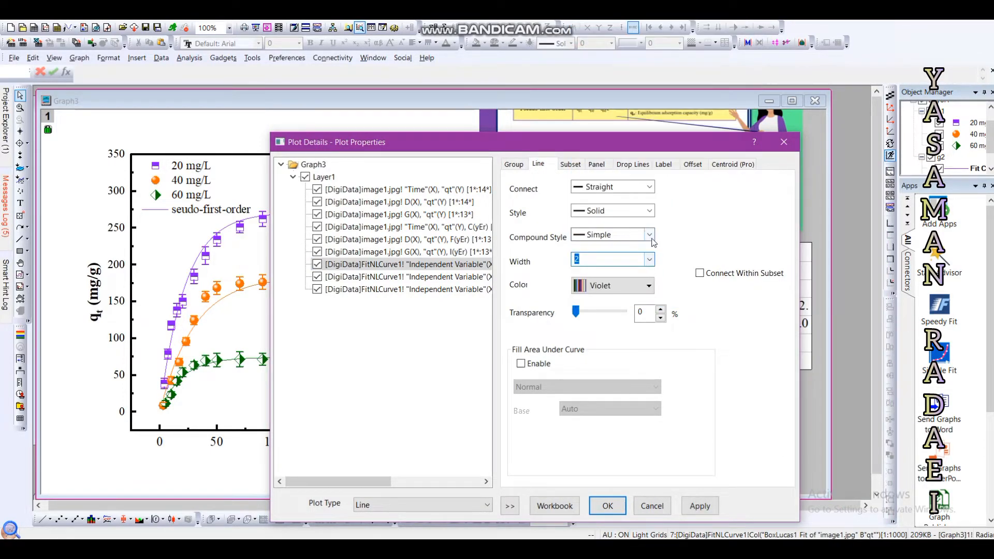
click(649, 211)
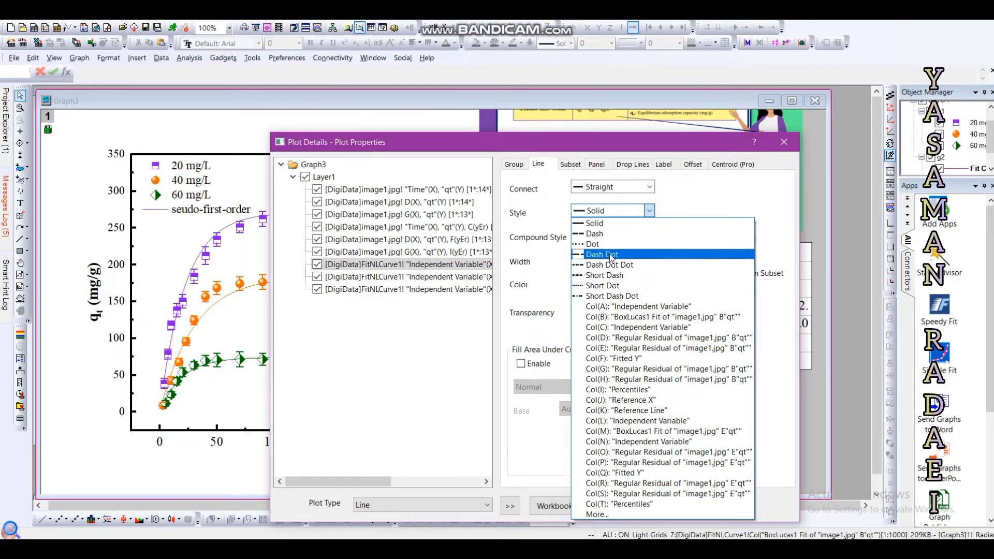
click(605, 276)
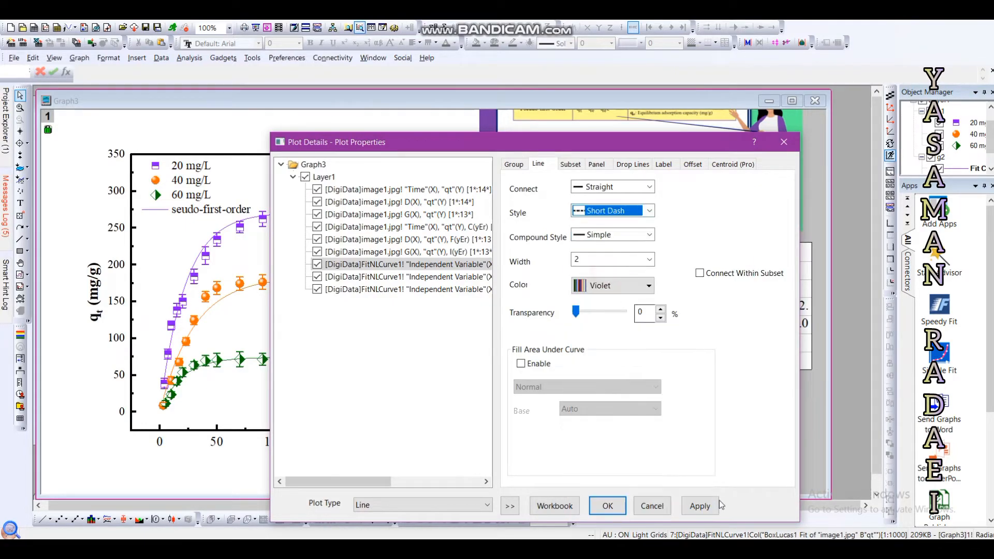
click(706, 508)
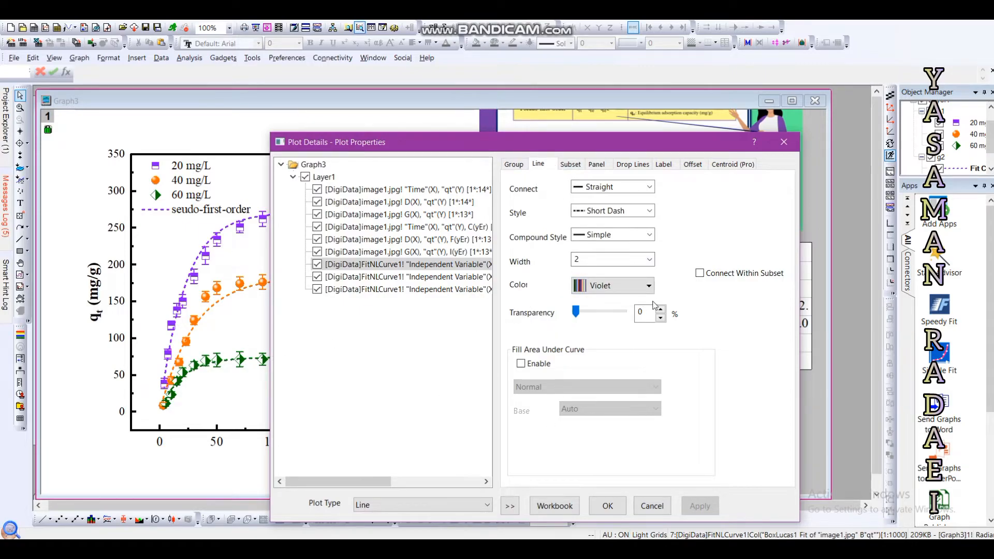
Set the color of all the fit curves to single Black and close the plot properties
click(648, 288)
click(587, 305)
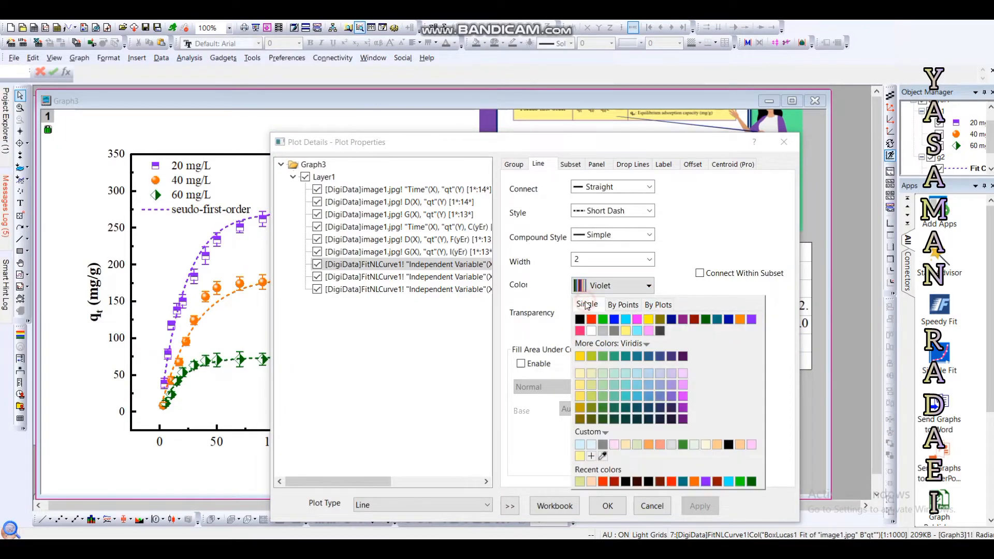
click(580, 319)
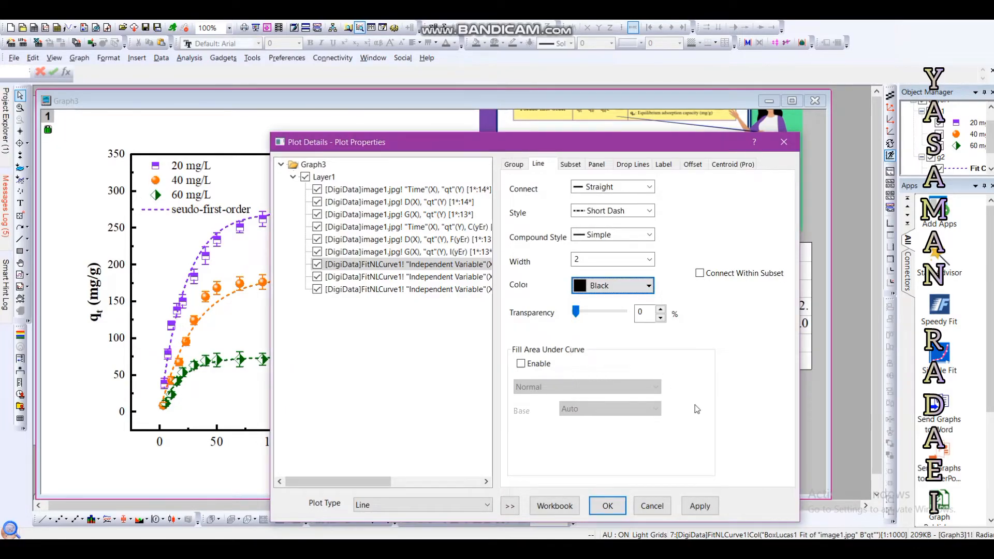
click(700, 504)
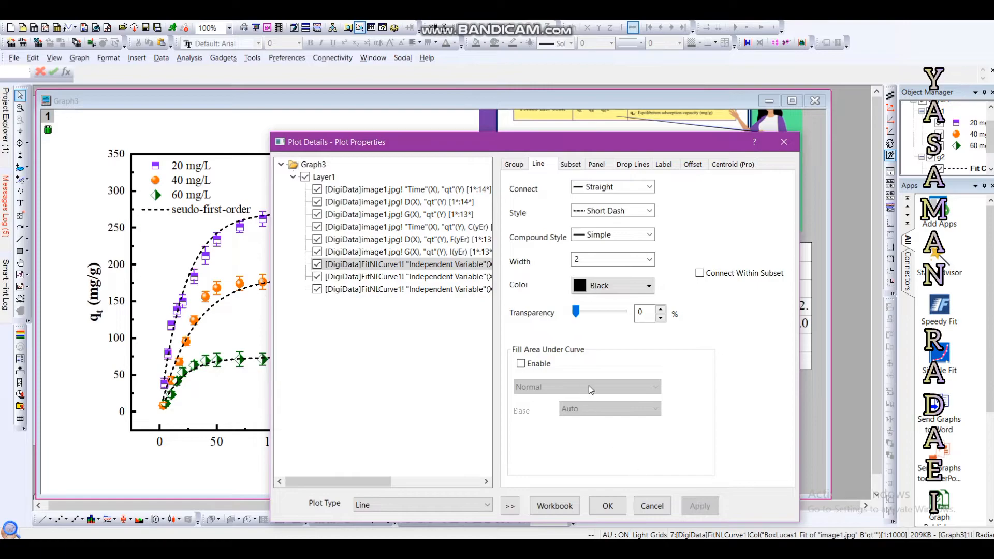
click(609, 506)
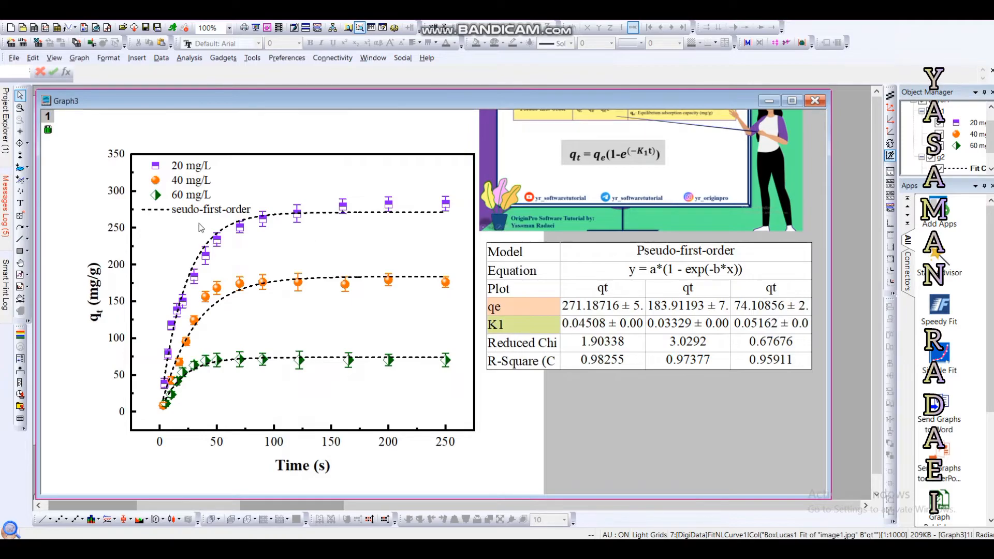
Enlarge the graph legend slightly by stretching its lower corner outward, and deselect it
click(189, 185)
click(251, 216)
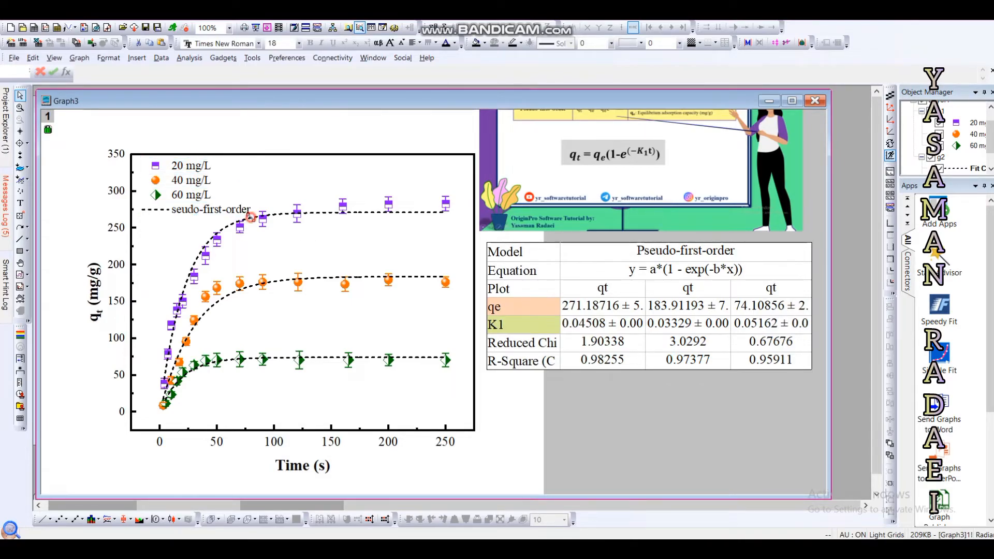
drag(250, 219, 257, 219)
click(274, 200)
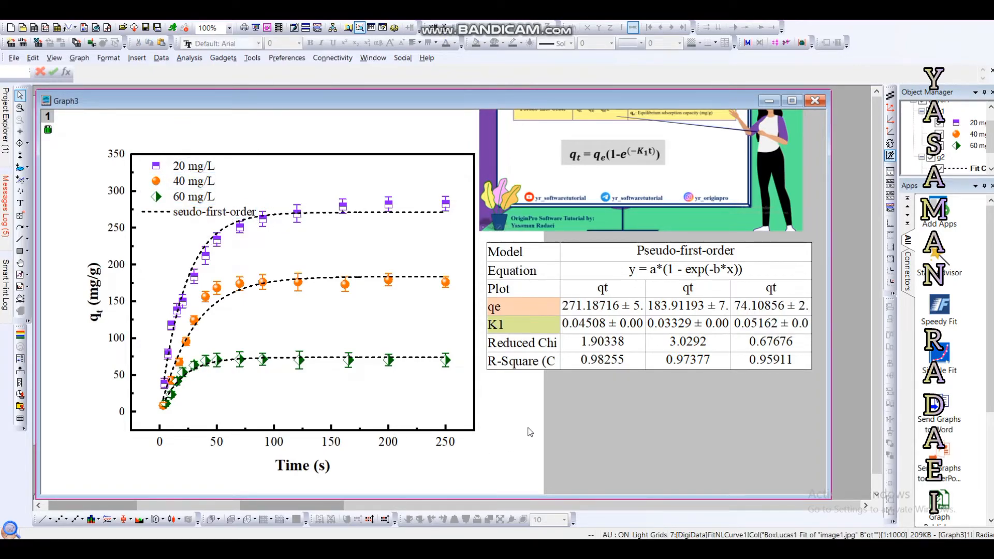
Delete the tutorial picture with the kinetic equation, move the results table up beside the plot, and maximize the graph window
click(676, 187)
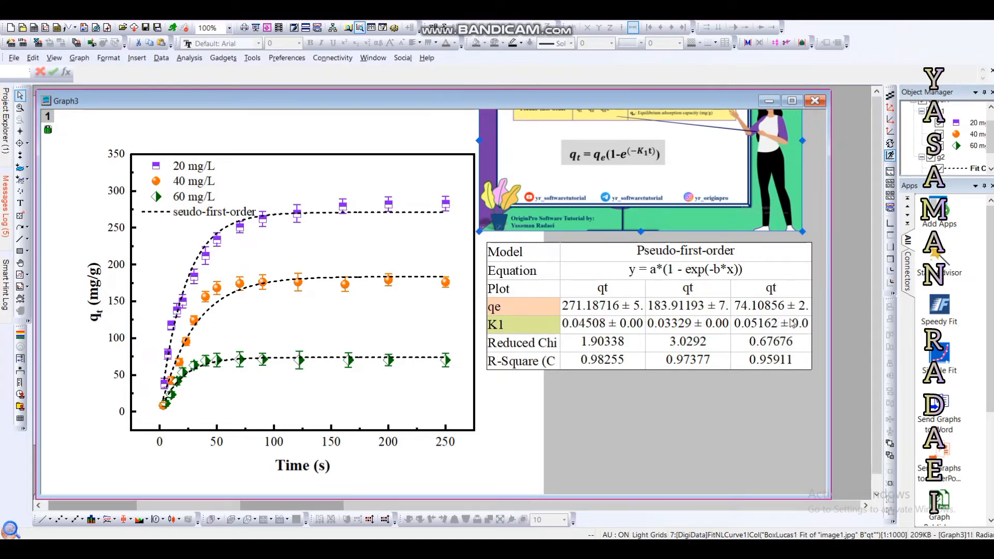
key(Delete)
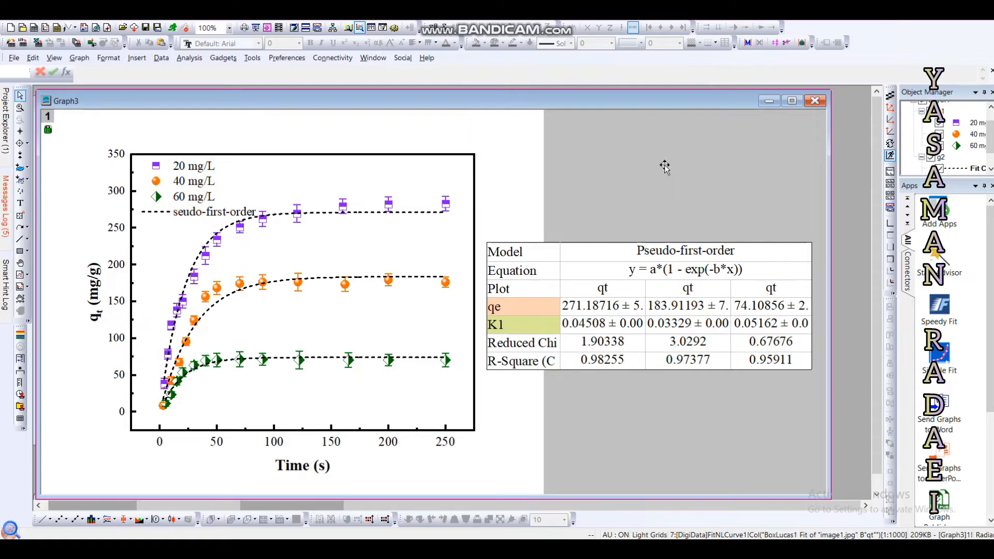
drag(638, 309, 638, 221)
click(792, 102)
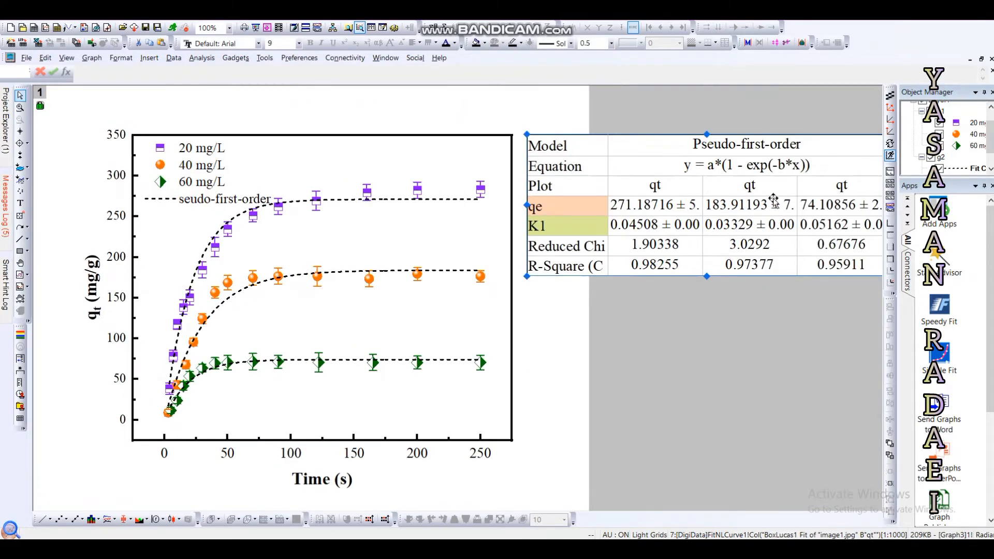
Open the results table for editing and replace the Plot row entry in column B with "20 mg/L"
double_click(740, 202)
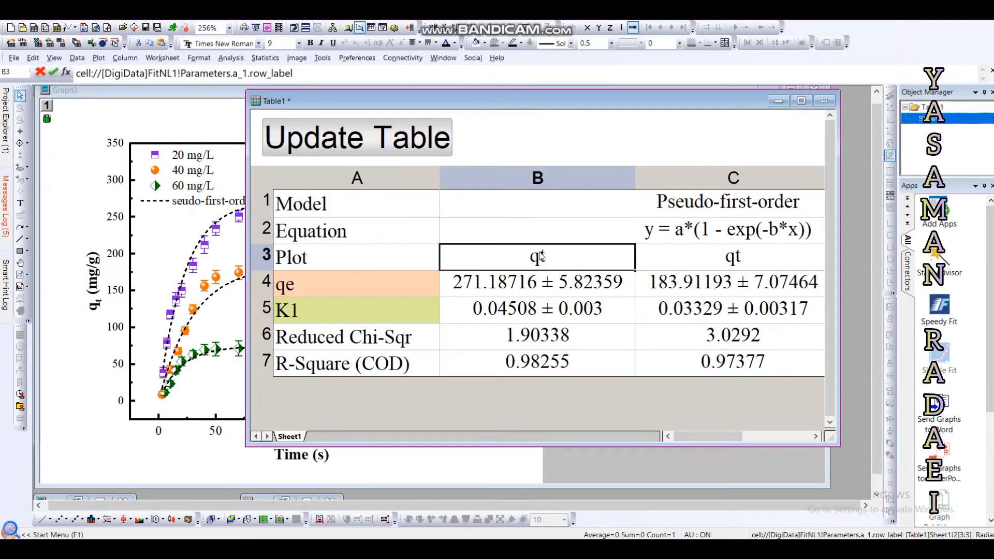
double_click(540, 256)
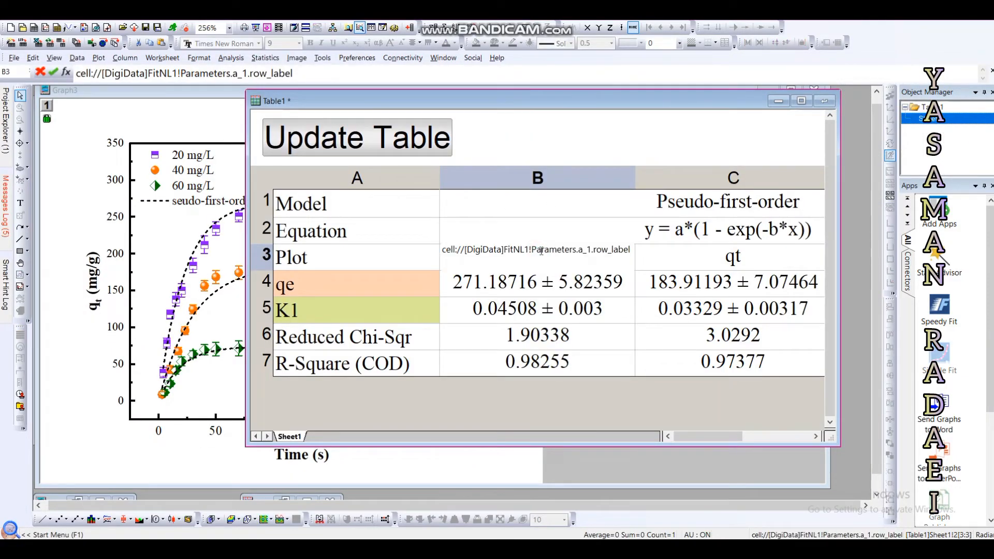
double_click(543, 250)
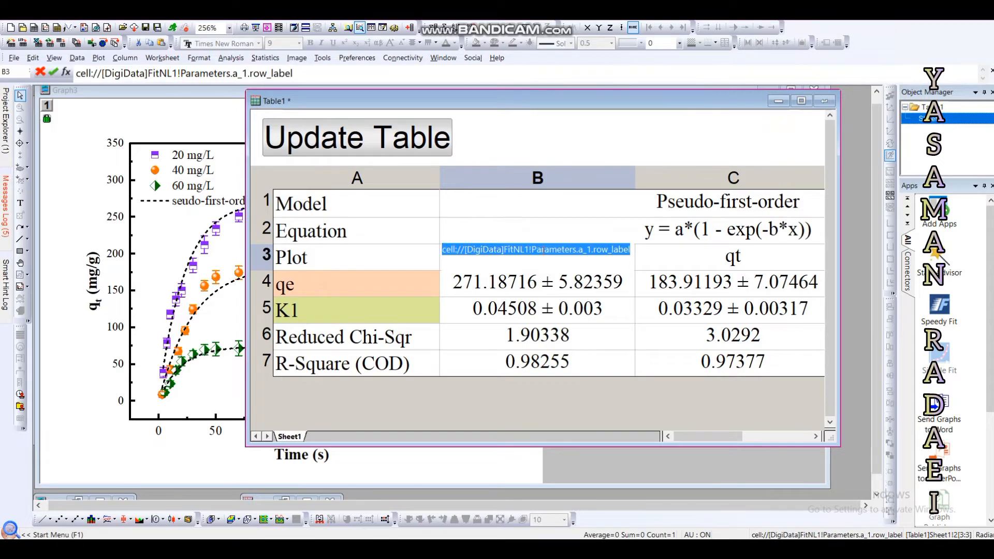
key(Delete)
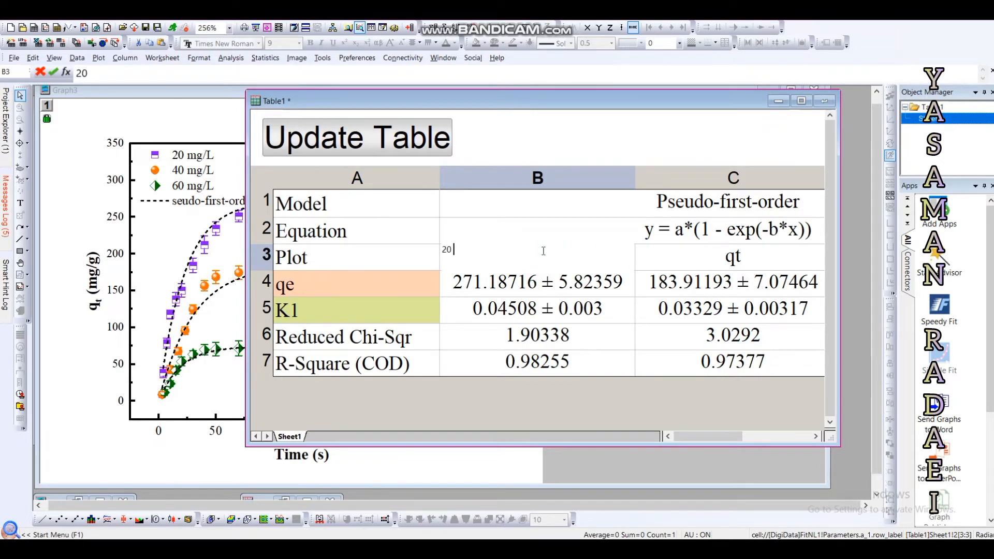
text(20 mg/L)
click(564, 309)
Replace the Plot row entry in column C of the results table with "40 mg/L"
double_click(726, 261)
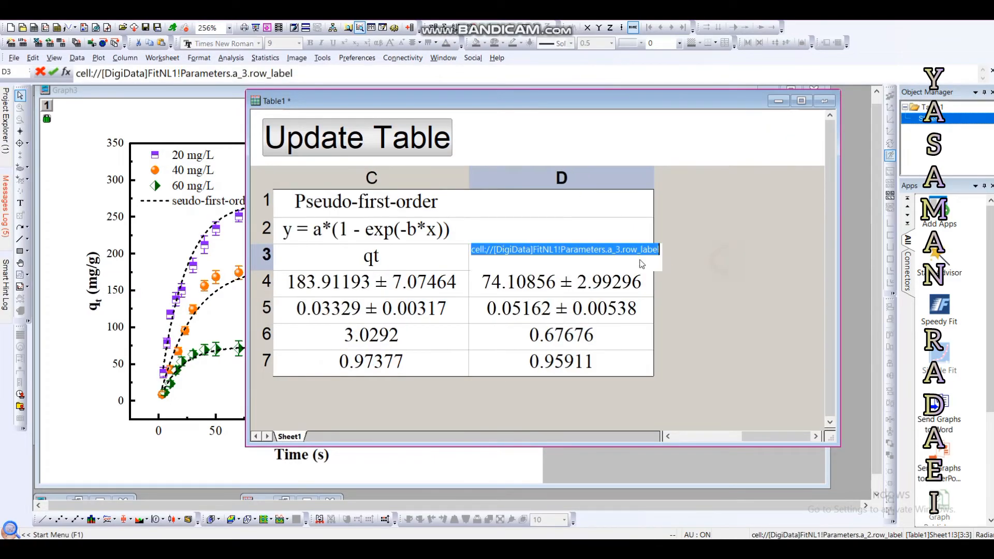
click(366, 259)
double_click(395, 253)
double_click(355, 250)
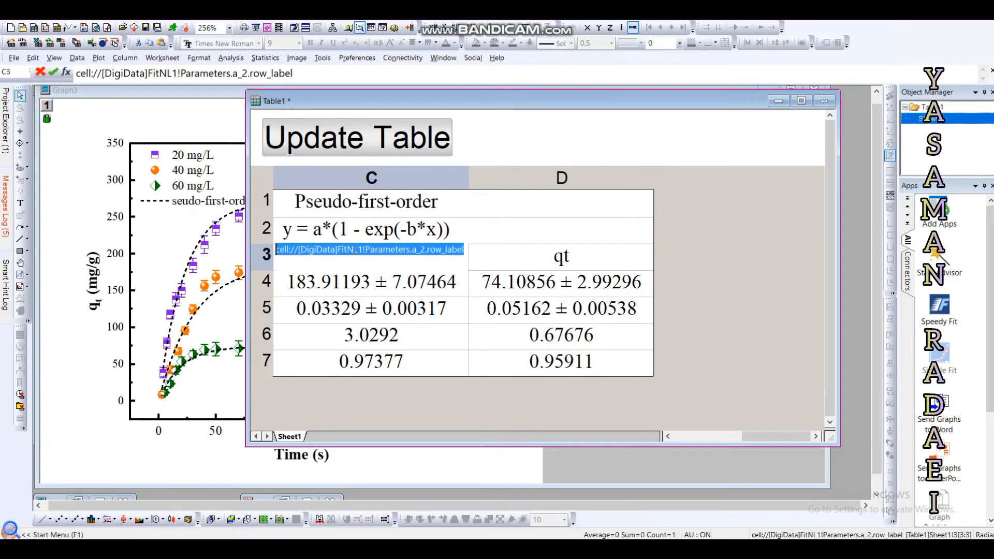
key(Delete)
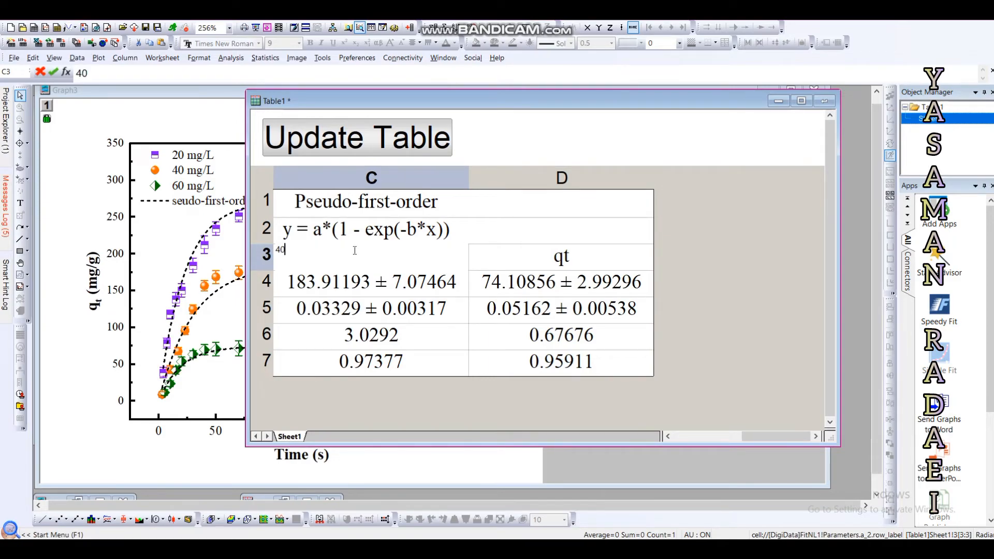
text(40 mg/L)
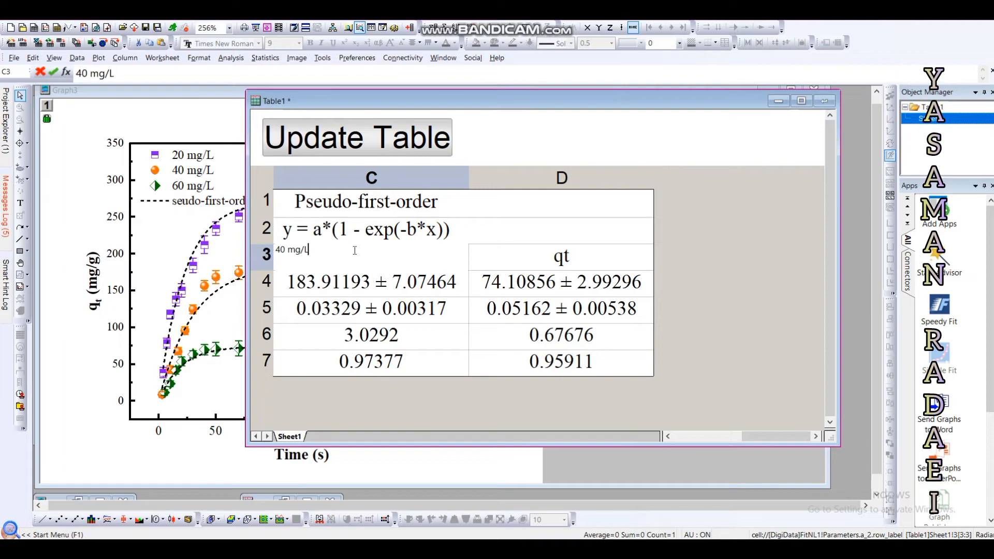
key(Return)
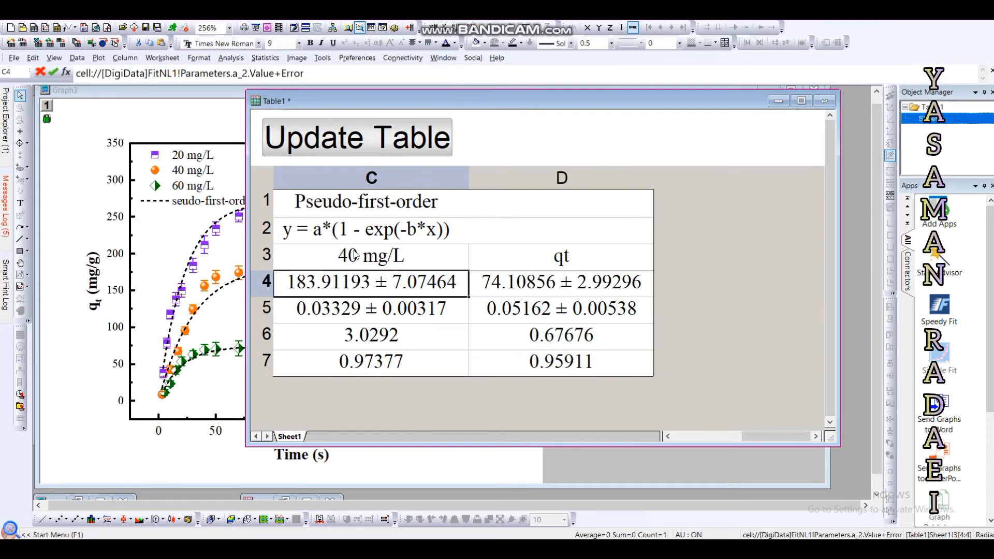
Replace the Plot row entry in column D of the results table with "60 mg/L"
click(560, 261)
double_click(559, 261)
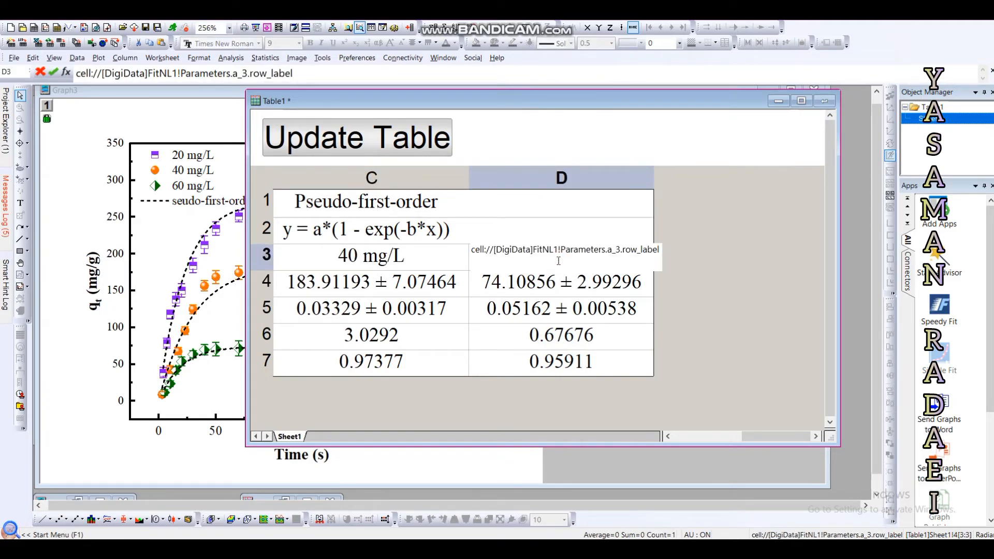
key(ctrl+a)
key(Delete)
text(60 m)
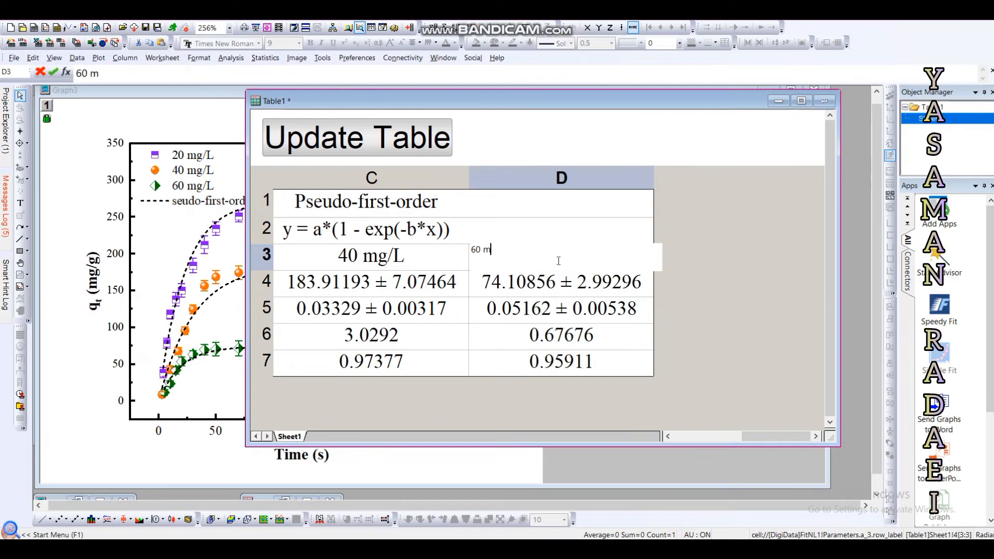
text(g/L)
key(Return)
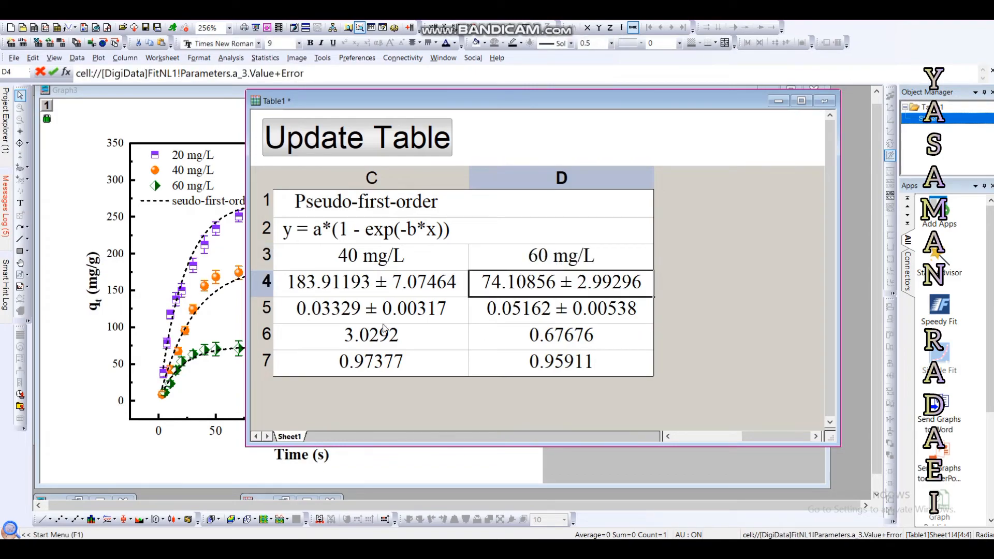
Delete the Reduced Chi-Sqr row from the results table and close the table window to return to the graph
click(709, 438)
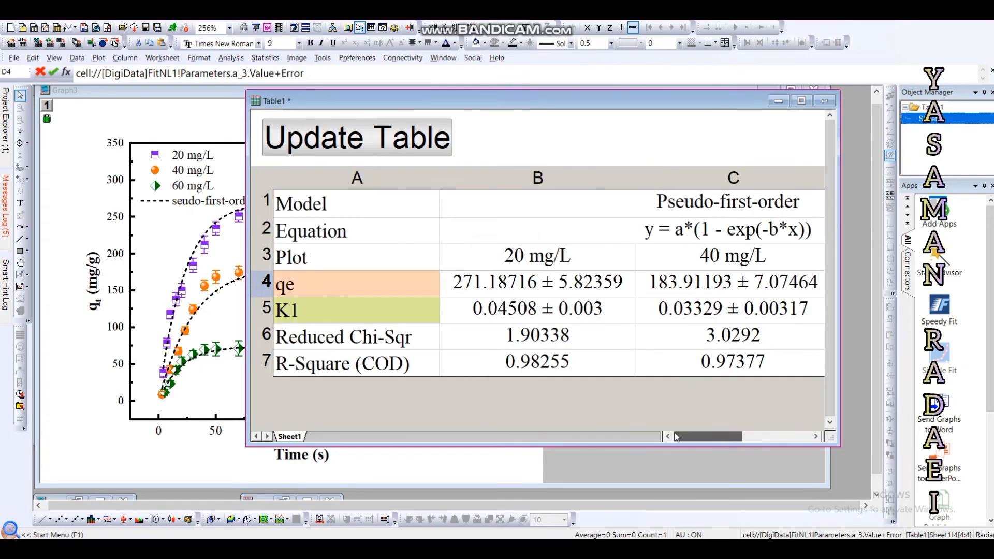
drag(364, 336, 798, 341)
right_click(523, 337)
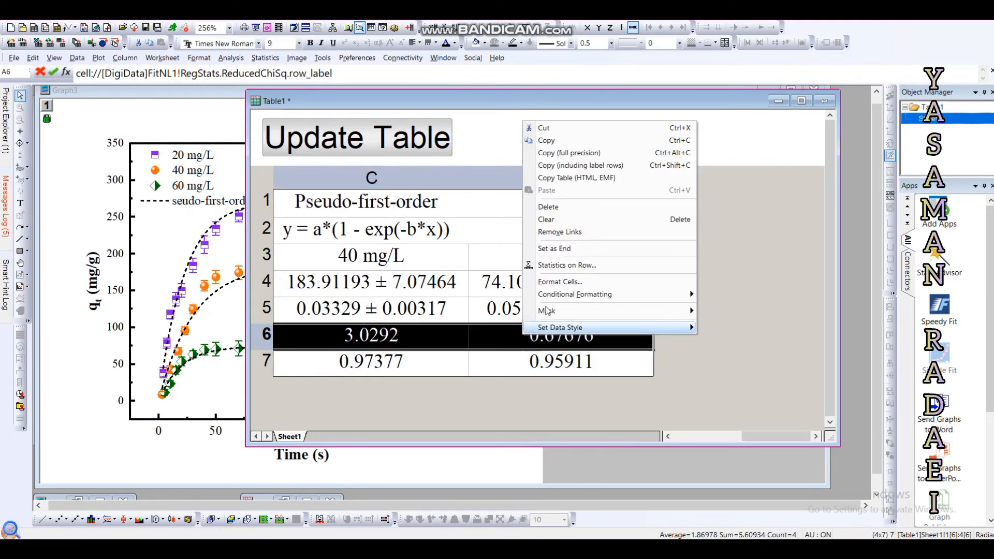
click(566, 207)
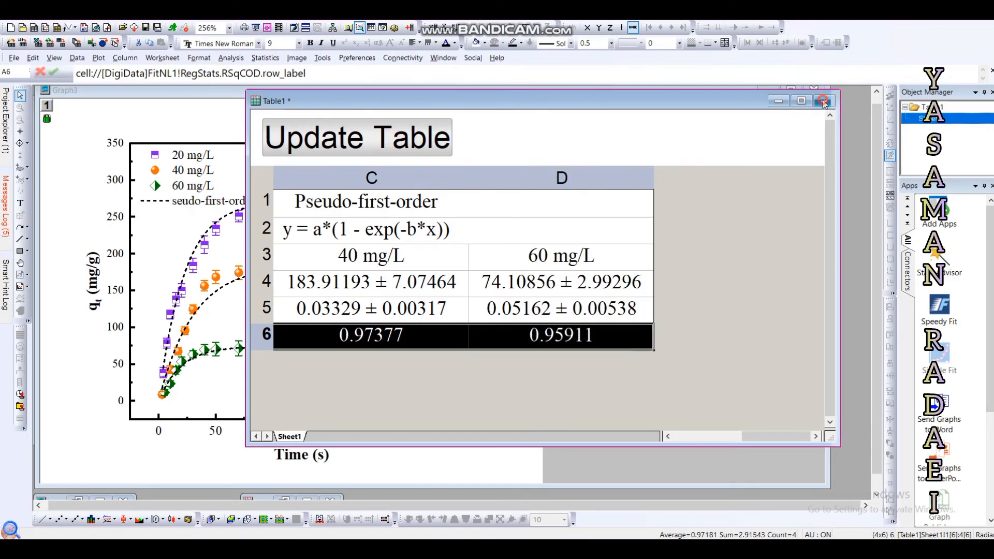
click(823, 101)
Nudge the results table closer to the plot, widen it slightly by stretching its outer edge, and deselect it
click(642, 203)
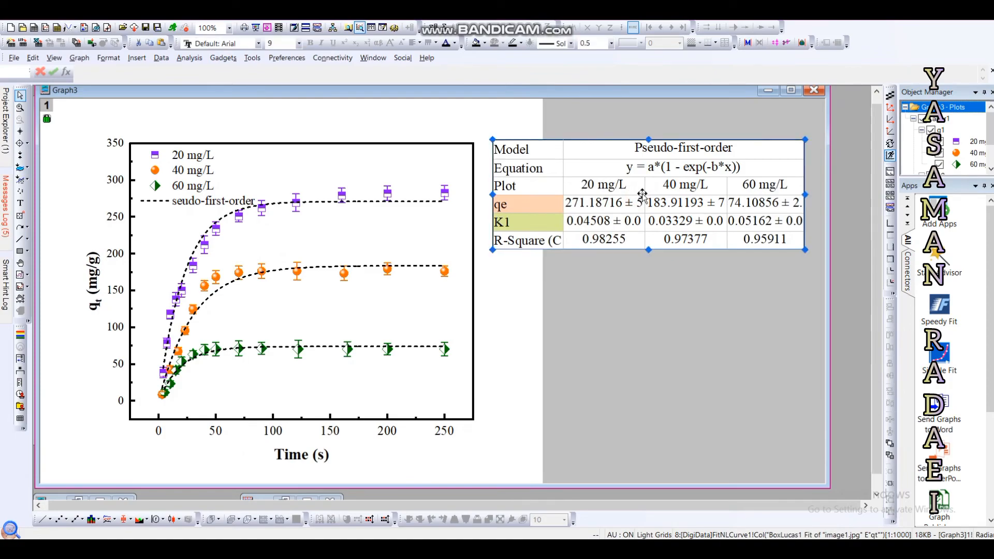
drag(642, 195, 638, 197)
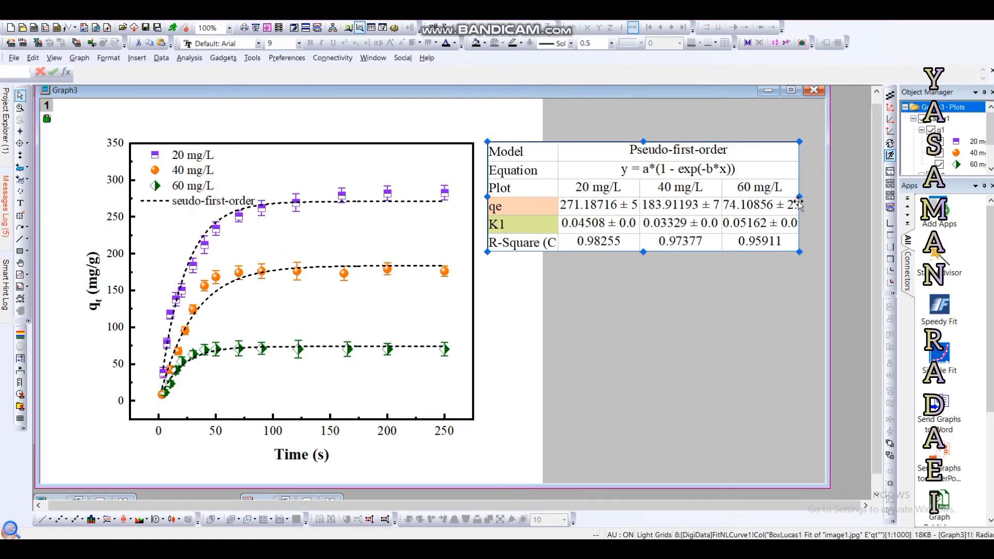
drag(799, 204, 818, 200)
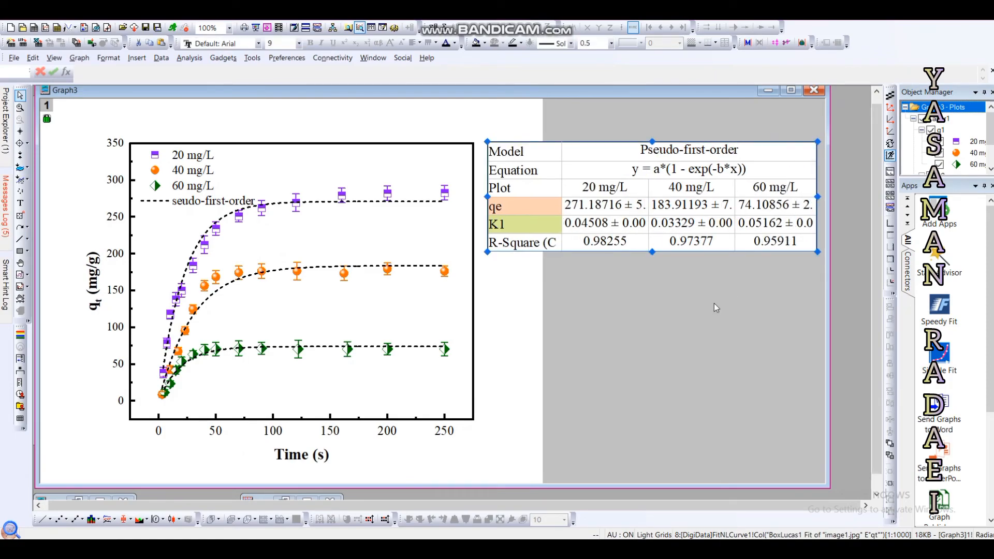
click(638, 293)
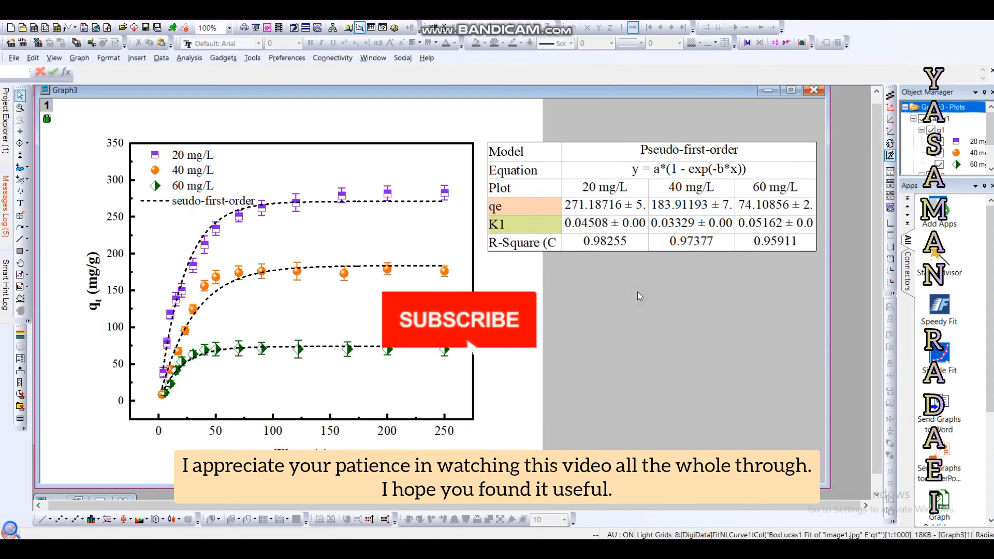